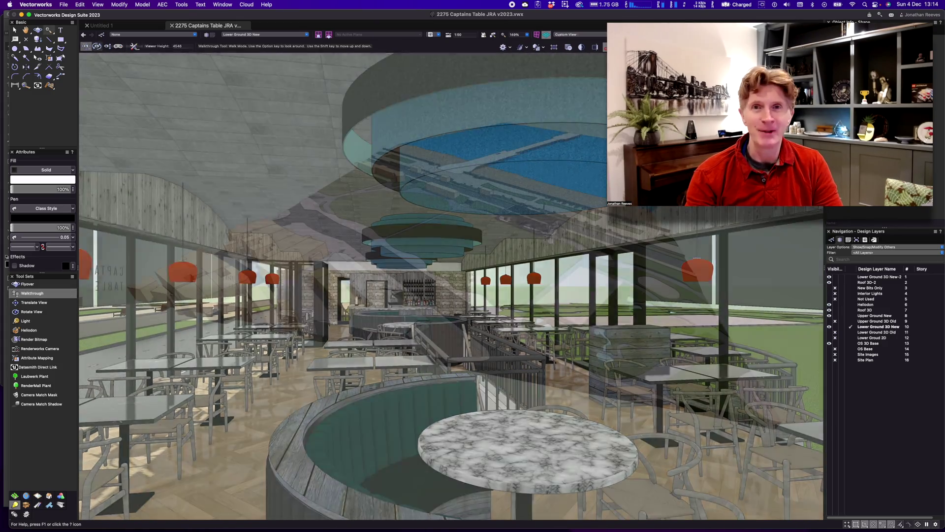
- Examine the restaurant model from its interior, an aerial site view, the street front and eye level on the promenade
drag(489, 194, 579, 257)
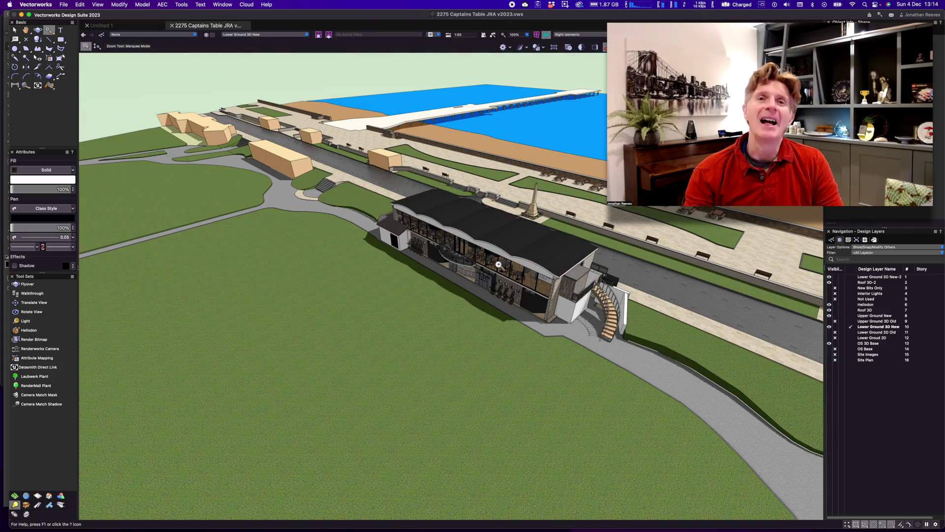
shift+middle_drag(499, 264, 394, 266)
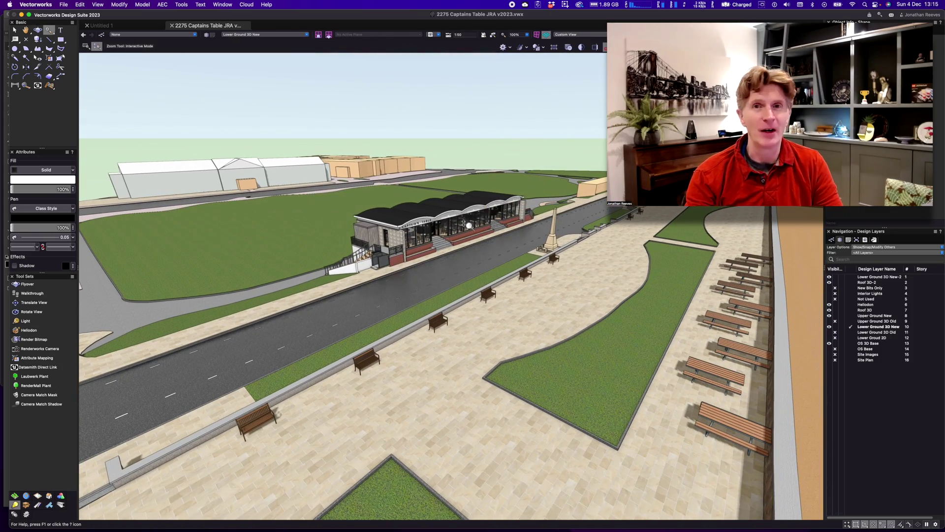
scroll(476, 204, up, 2)
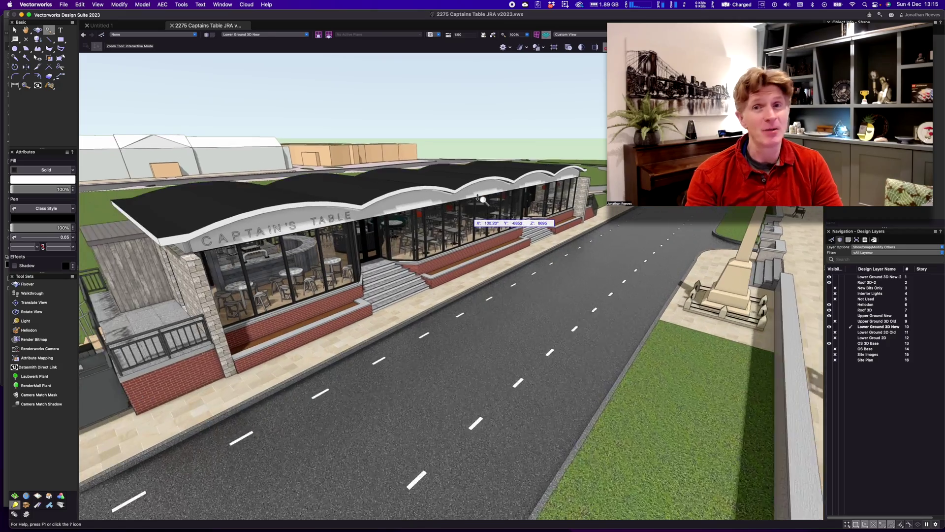
shift+middle_drag(483, 200, 511, 288)
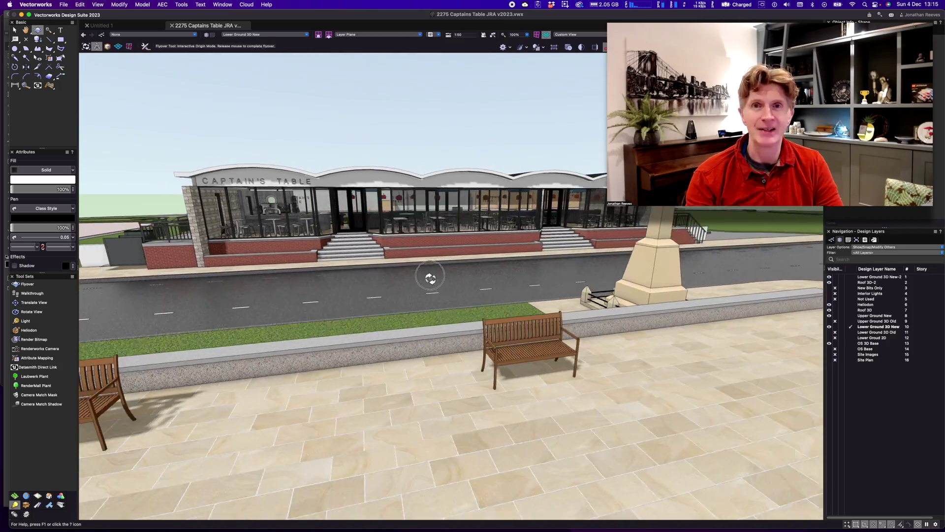
mouse_move(431, 279)
shift+middle_down()
mouse_move(388, 278)
mouse_move(418, 269)
shift+middle_up()
click(41, 294)
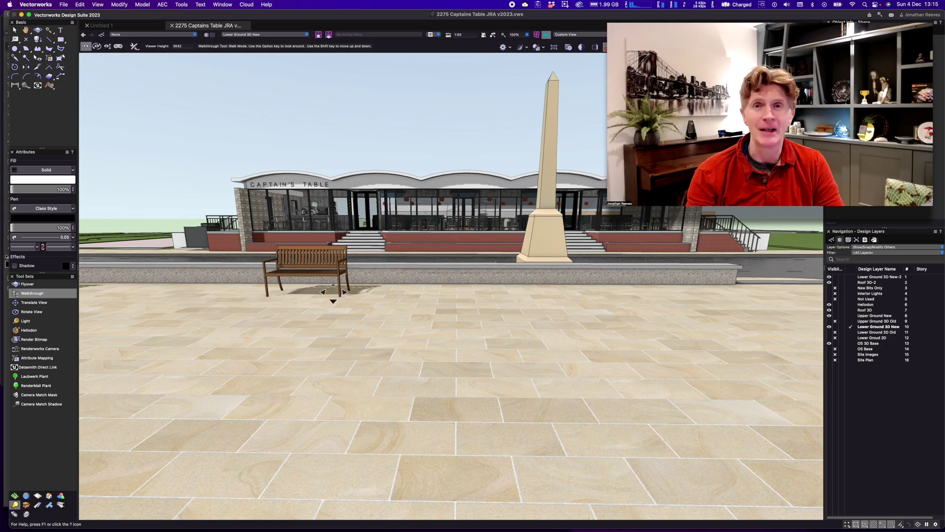
drag(445, 244, 471, 298)
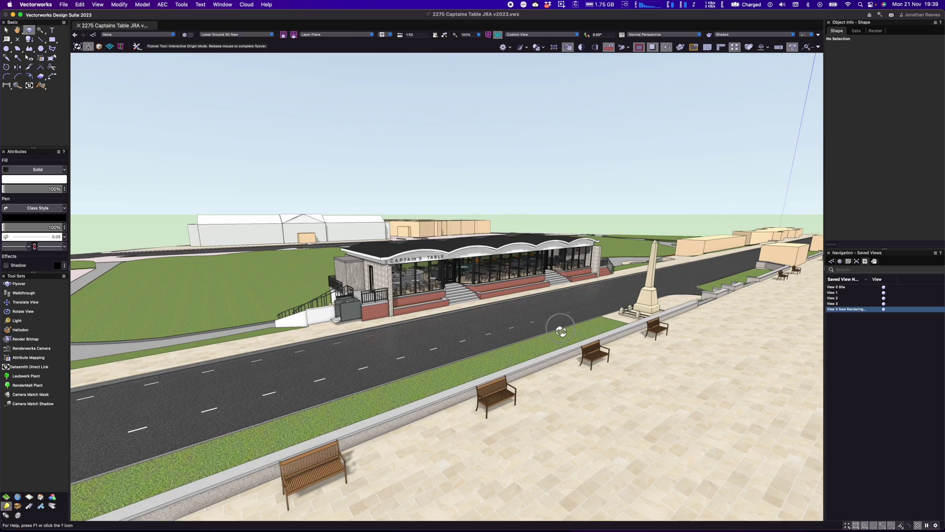
- Orbit around the restaurant's street side and recall the saved views View 0 Site and View 1
drag(561, 331, 571, 330)
drag(479, 303, 478, 303)
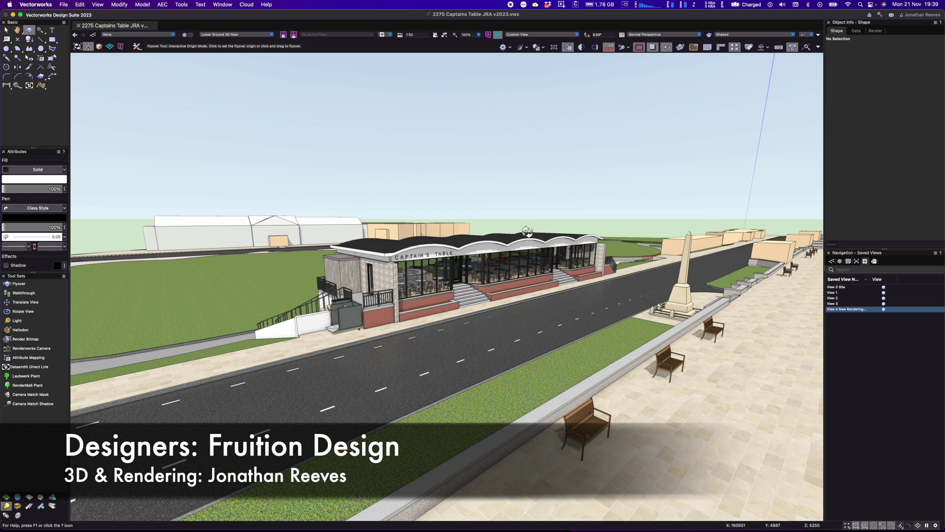
mouse_move(464, 319)
mouse_down()
mouse_move(456, 323)
mouse_move(619, 327)
mouse_move(492, 325)
mouse_move(475, 334)
mouse_up()
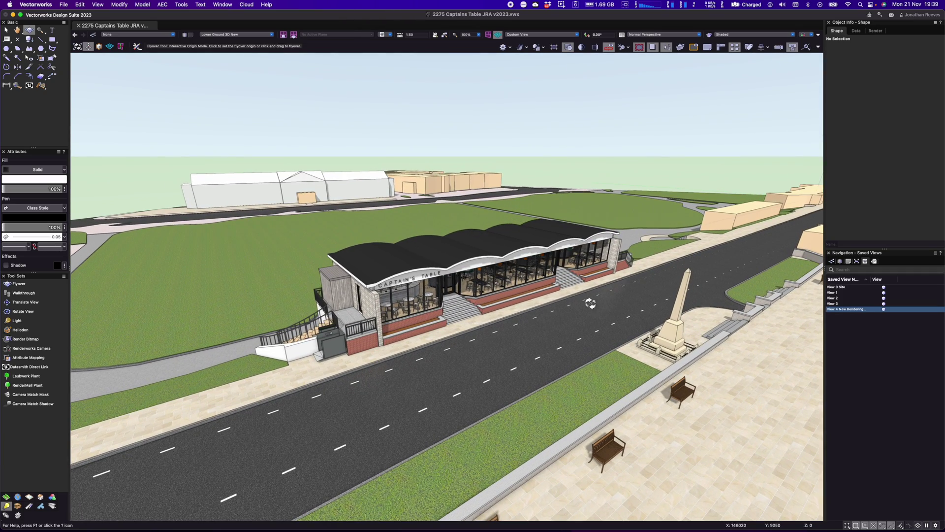
double_click(835, 288)
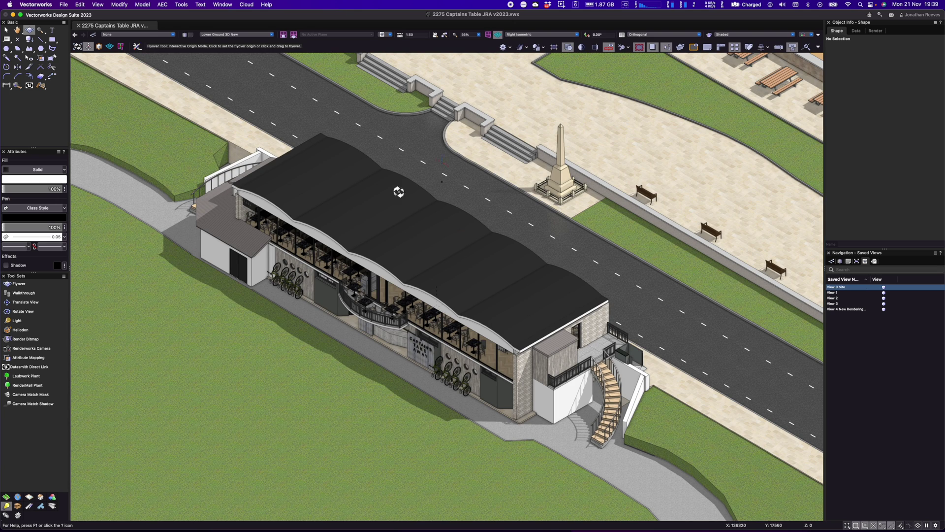
double_click(836, 292)
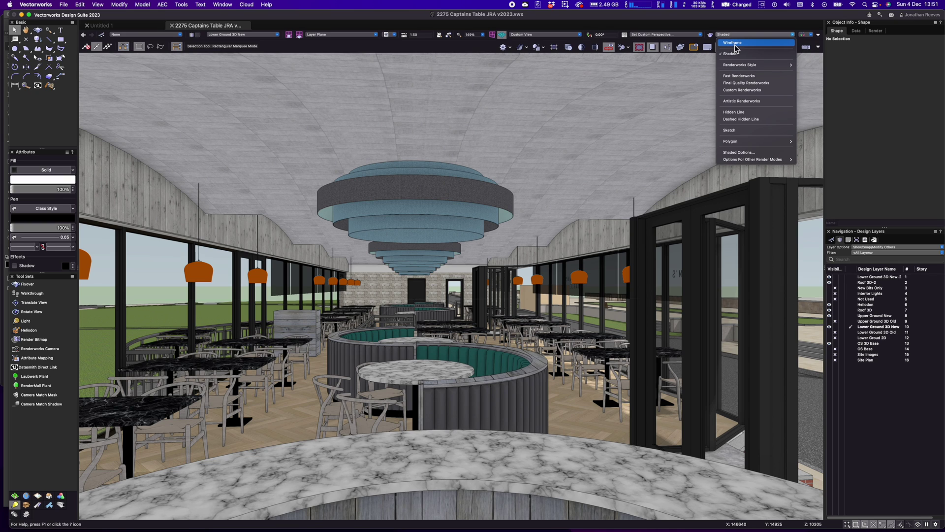
- Compare the restaurant interior in Wireframe and Shaded render modes, finishing in Shaded
click(734, 44)
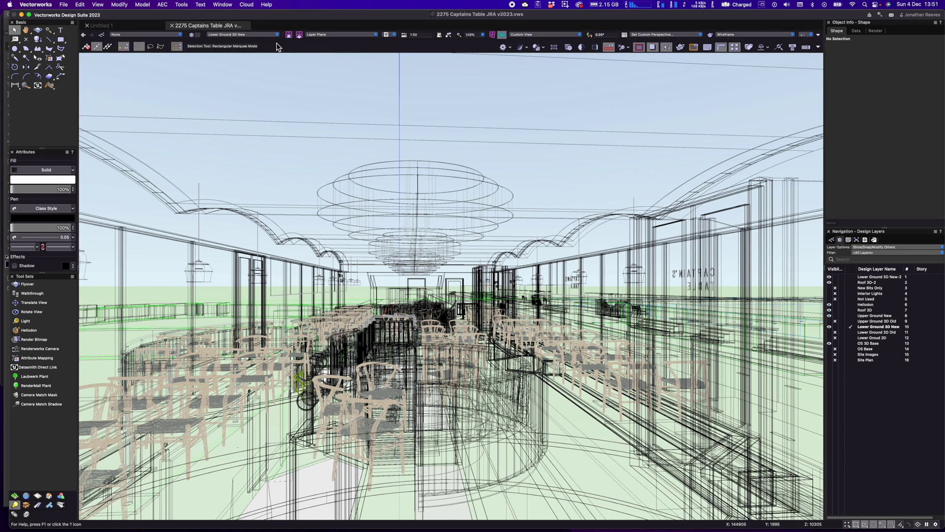
click(97, 4)
mouse_move(123, 58)
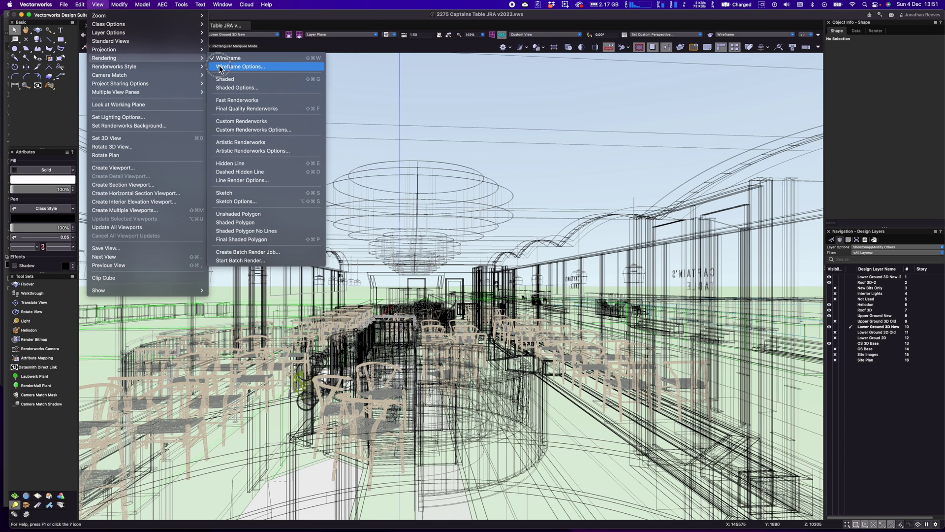
click(298, 80)
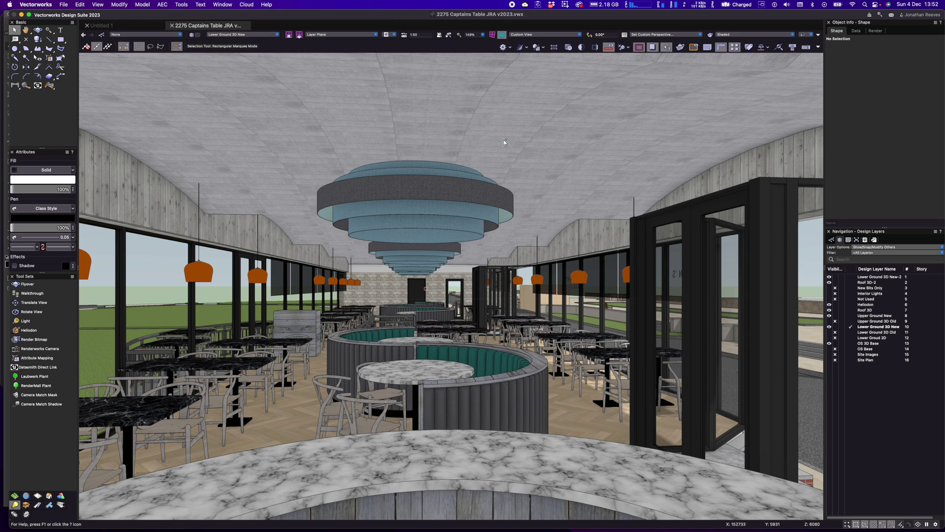
key(super+shift+w)
key(super+shift+g)
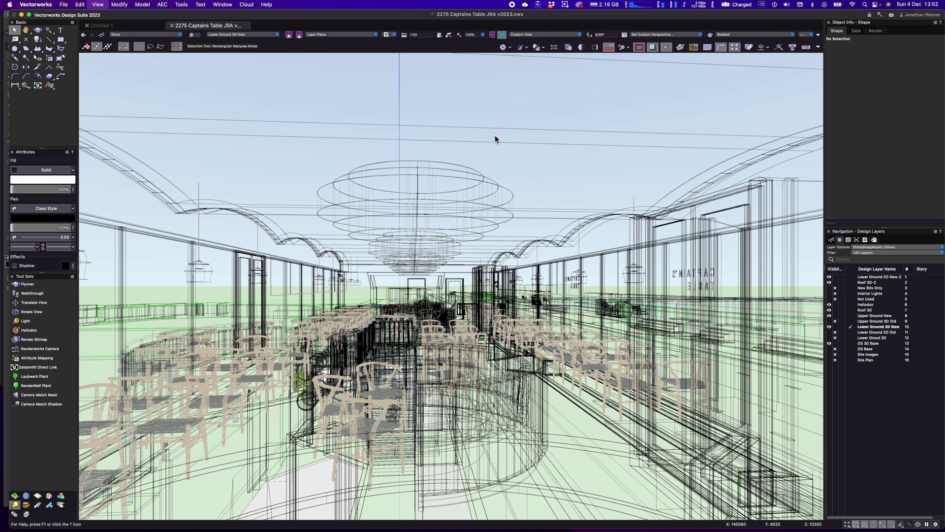
key(super+shift+w)
key(super+shift+g)
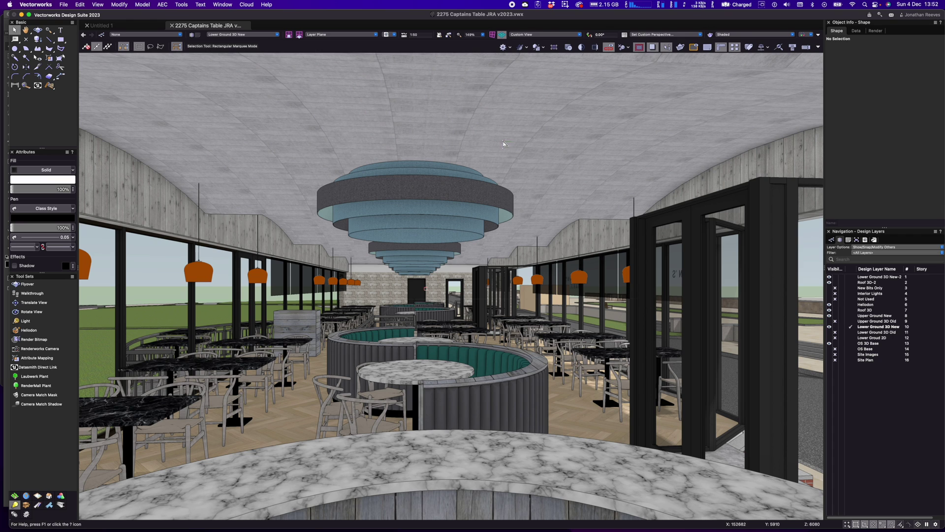
- Turn off Textures in the Shaded options, comparing the interior with Draw edges off and on before accepting with edges on
click(768, 38)
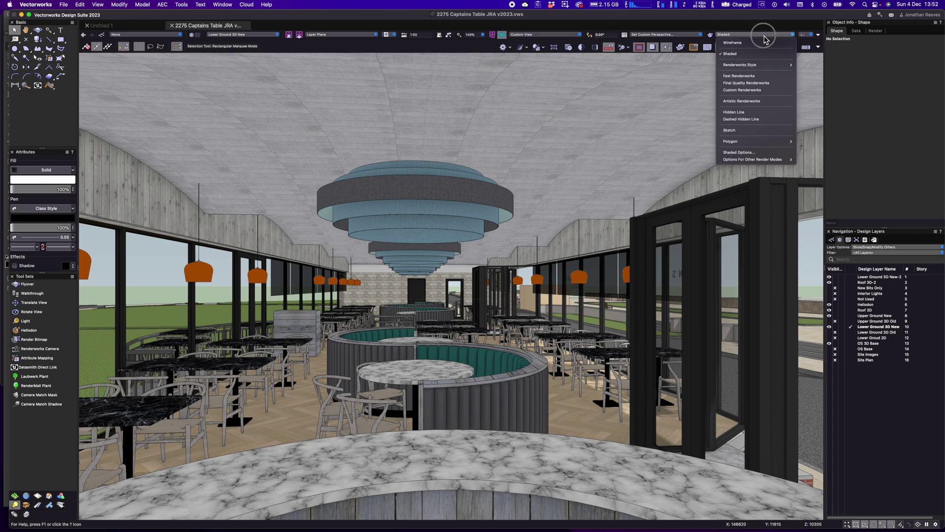
click(741, 155)
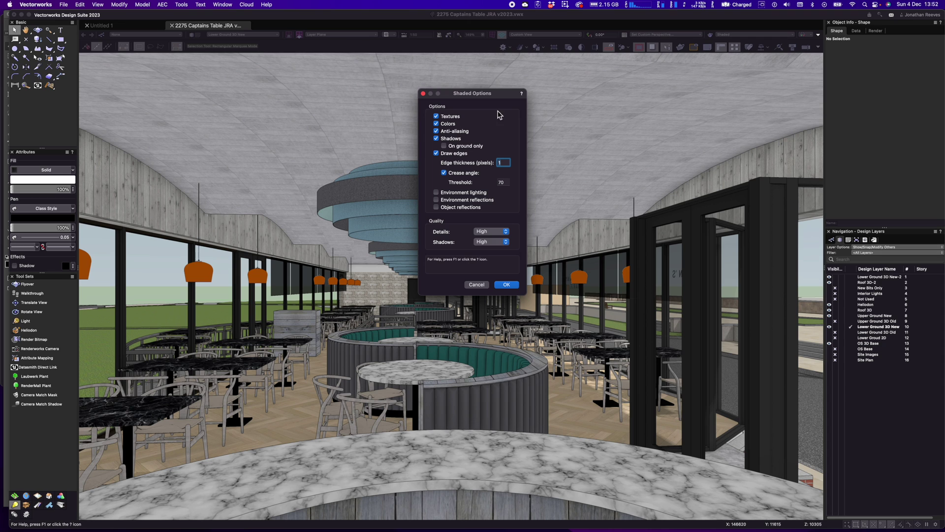
drag(486, 94, 701, 125)
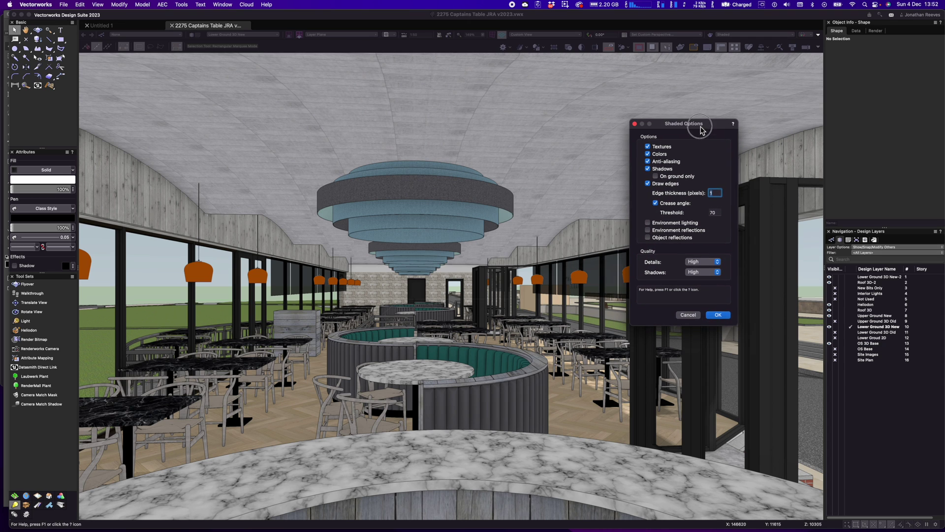
click(650, 146)
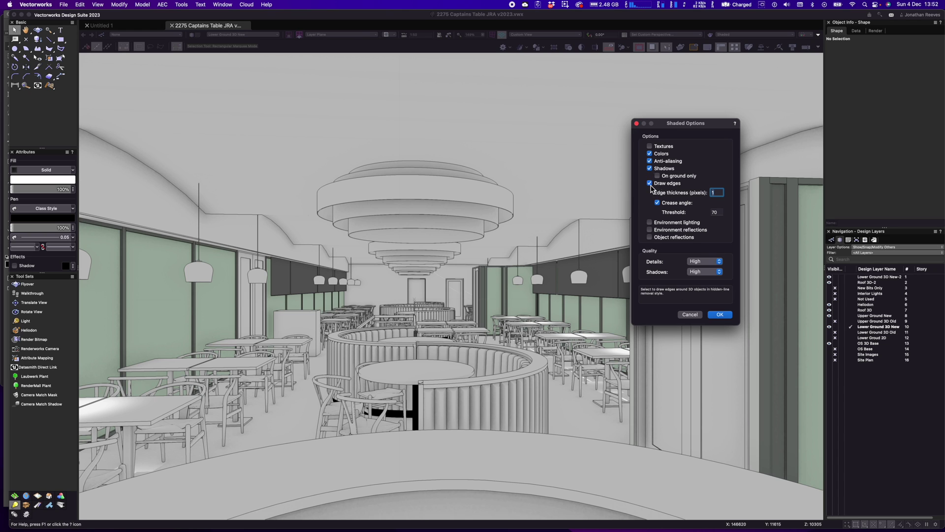
click(649, 183)
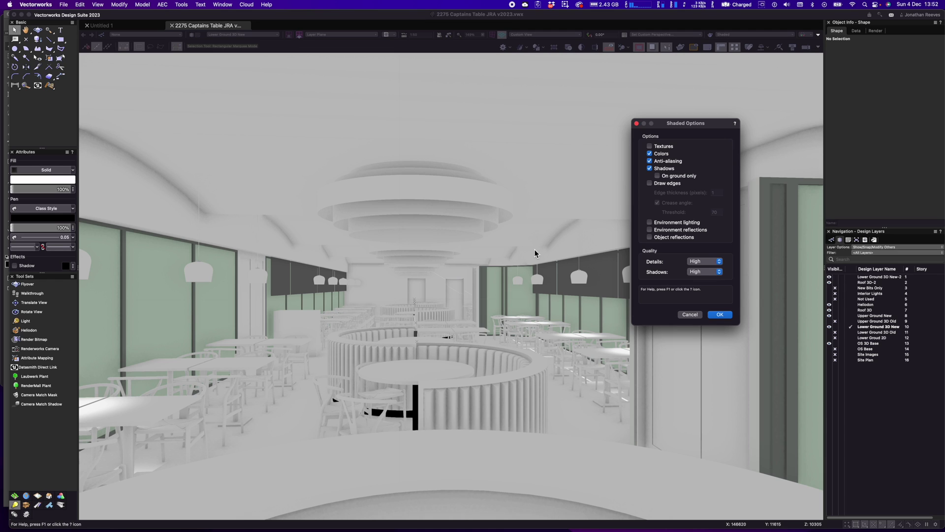
click(650, 183)
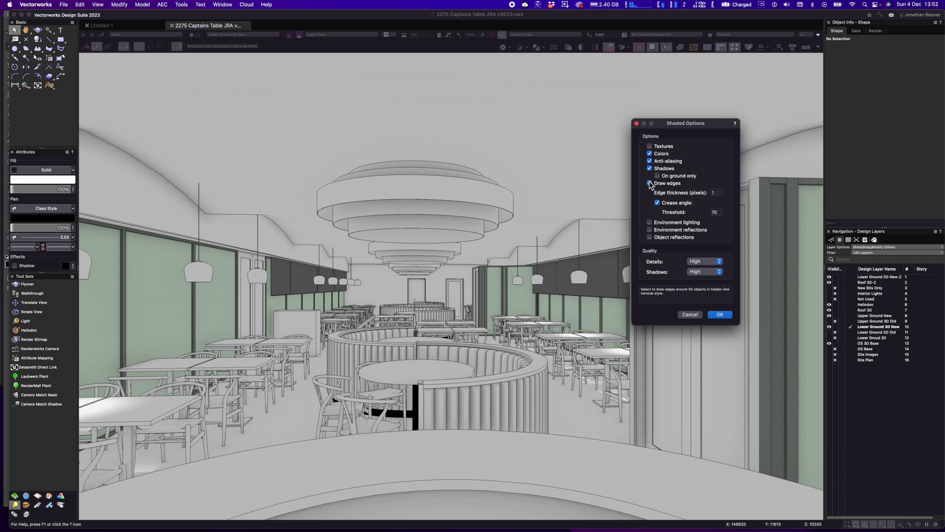
click(720, 314)
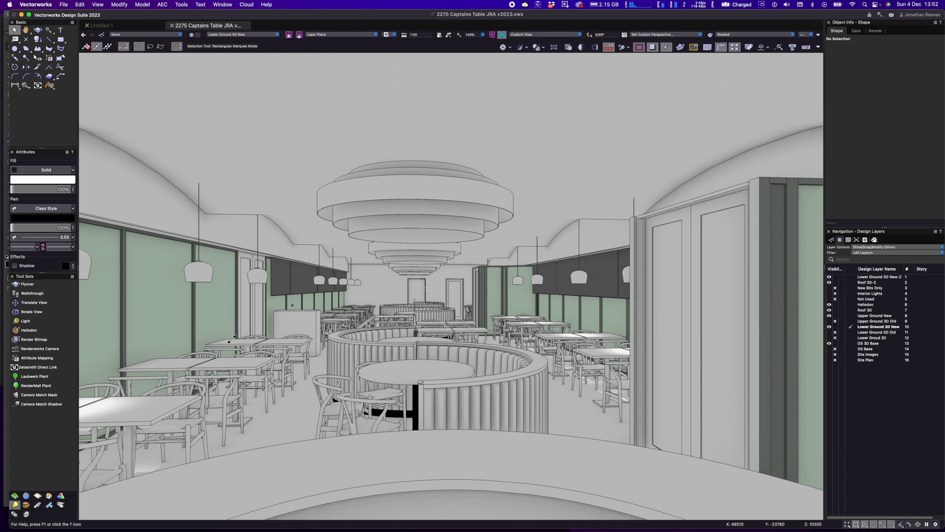
- Filter the class list by "glaz", hide the Glazing class and its Clear subclass, and deselect the curtain wall
click(32, 293)
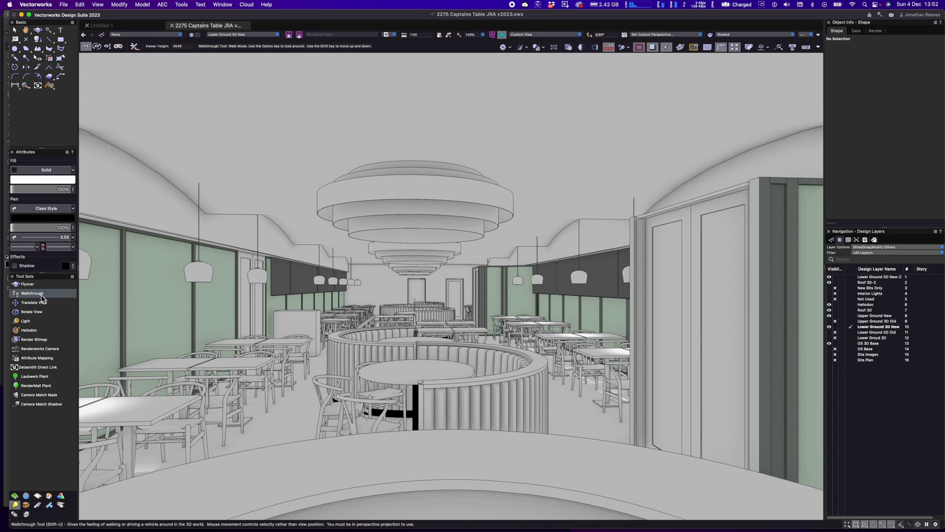
drag(395, 330, 478, 334)
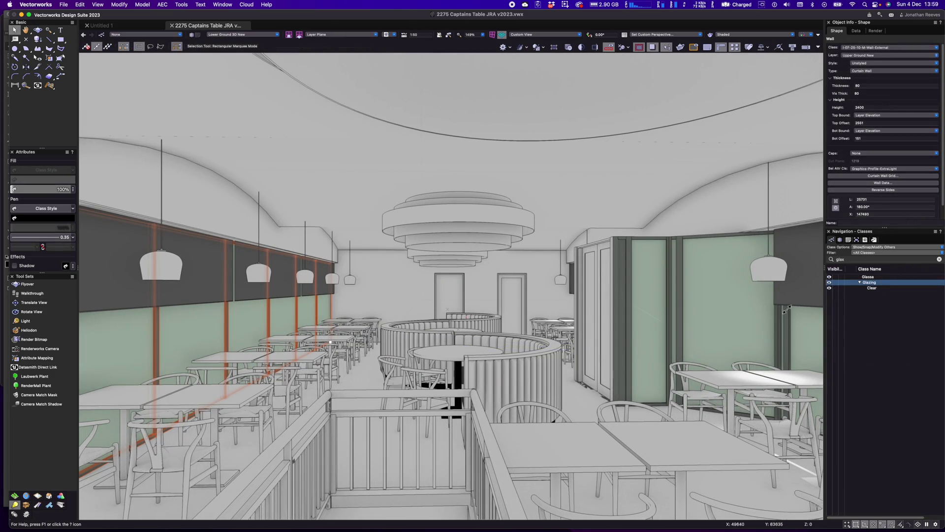
click(865, 302)
click(837, 260)
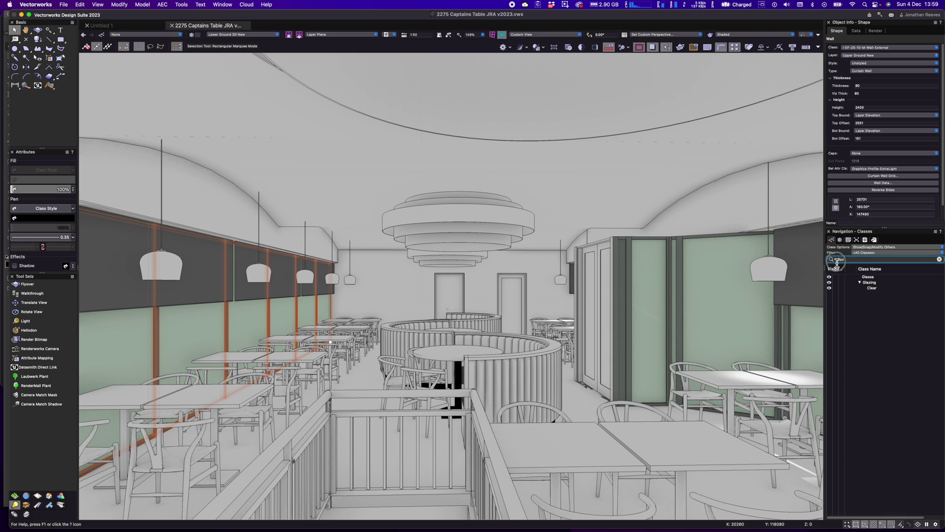
key(BackSpace)
click(837, 283)
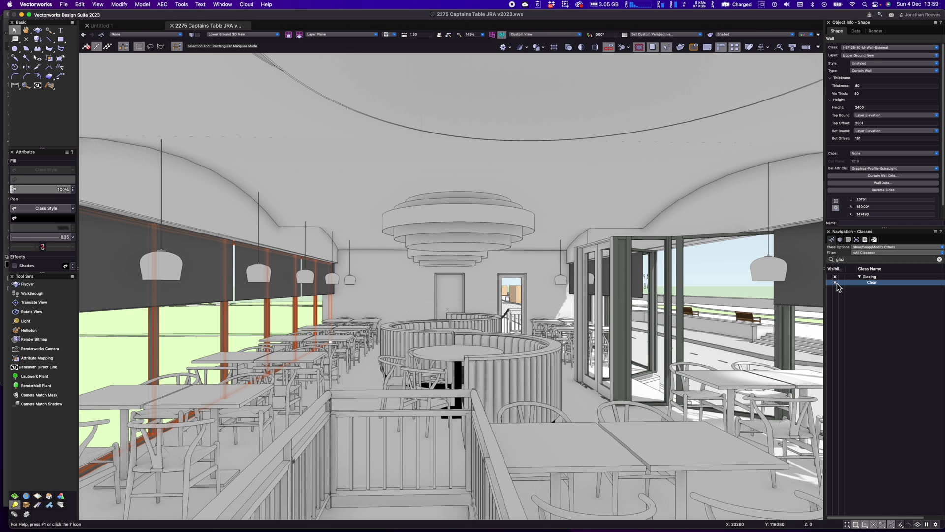
click(189, 222)
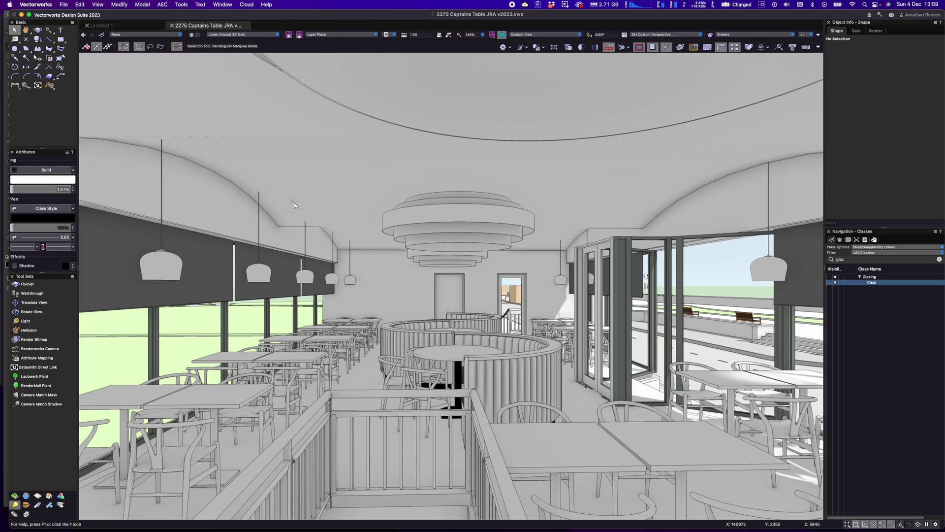
- Edit the 3D component of the yellow stool symbol near the bar, set its fill colour to white and exit the symbol
key(shift+u)
drag(392, 300, 441, 295)
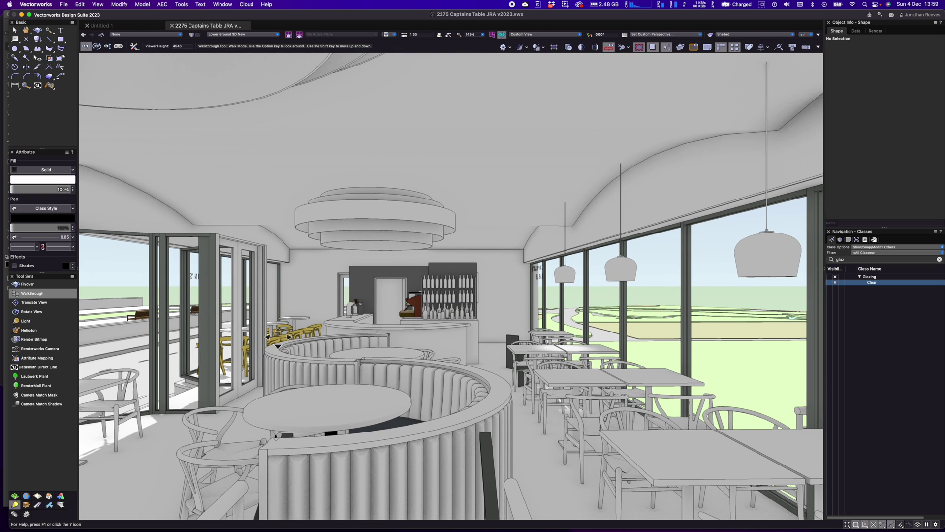
key(x)
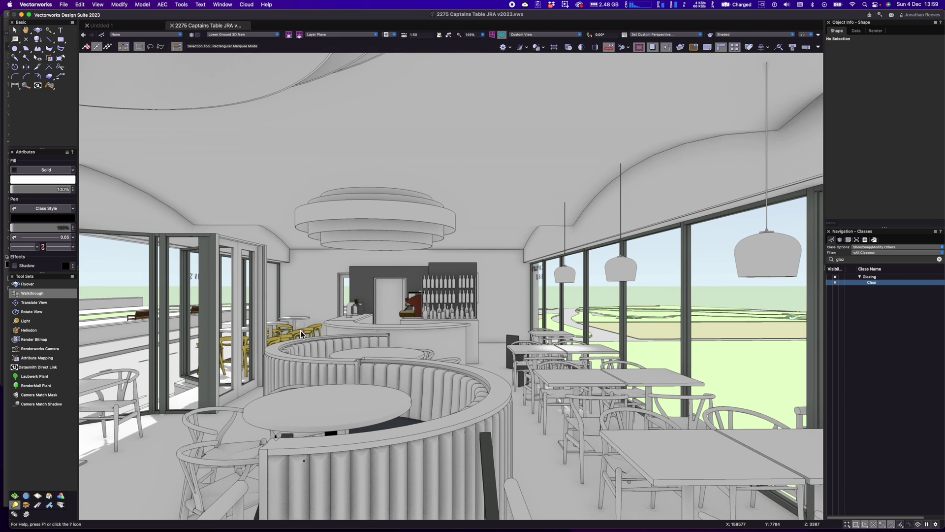
click(299, 330)
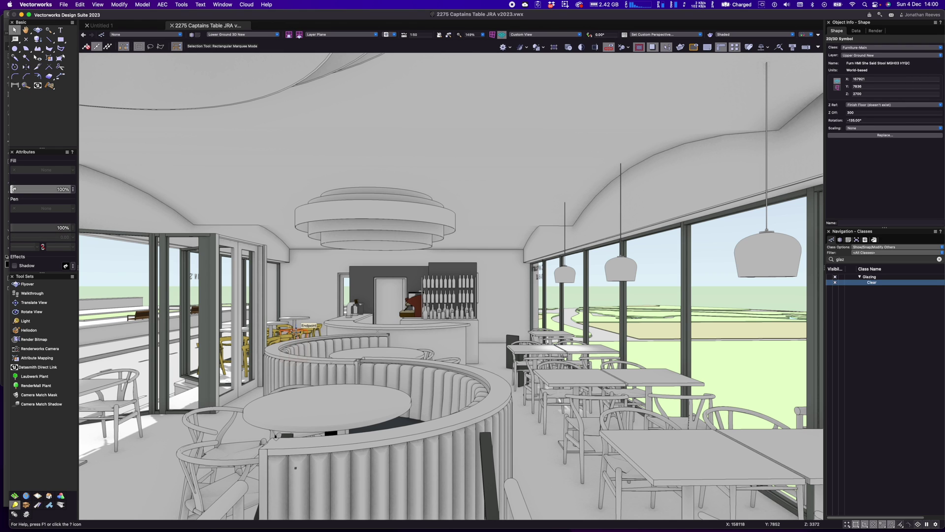
double_click(298, 333)
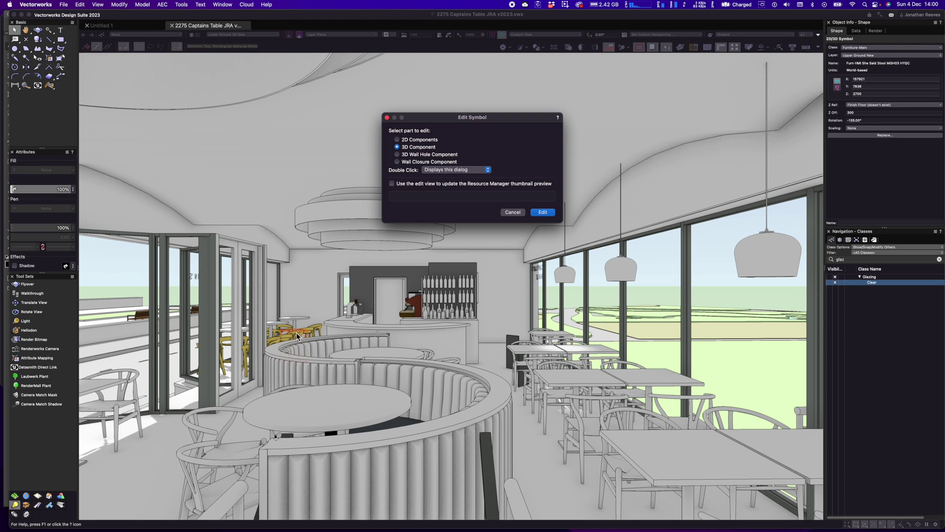
click(543, 212)
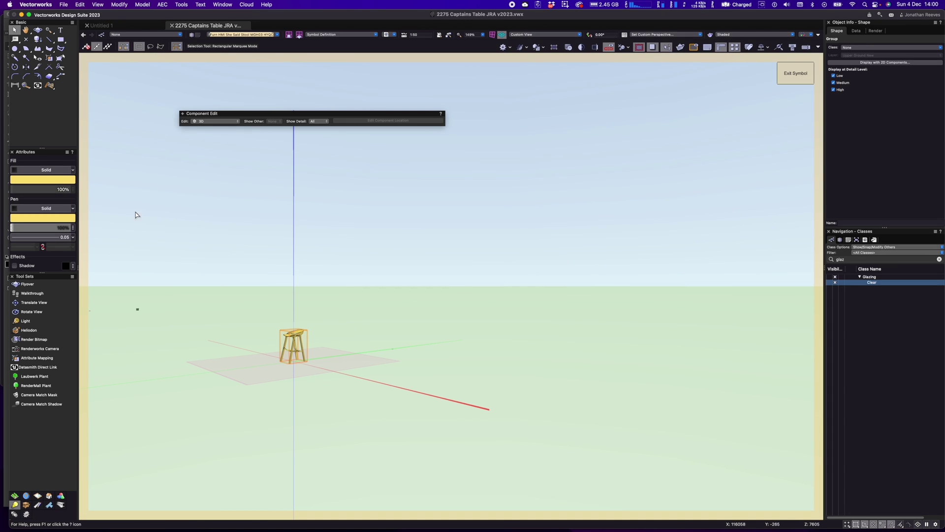
click(56, 180)
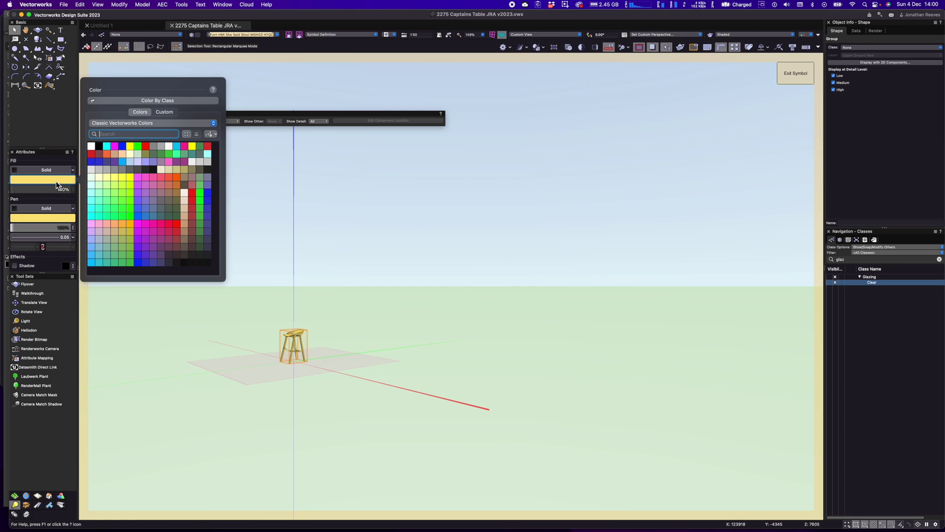
click(92, 147)
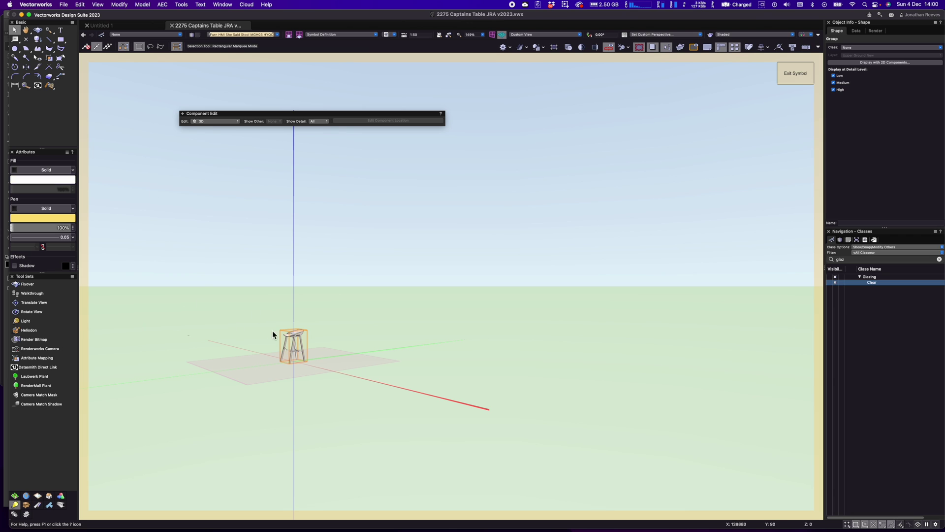
click(804, 75)
key(super+bracketright)
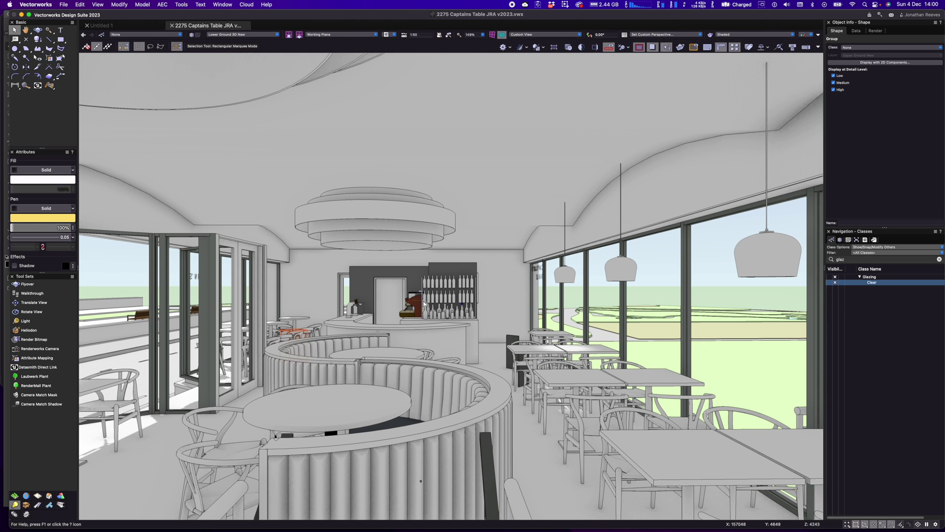
- Turn off Colors in the Shaded options so the whole interior renders white, and accept the change
click(342, 325)
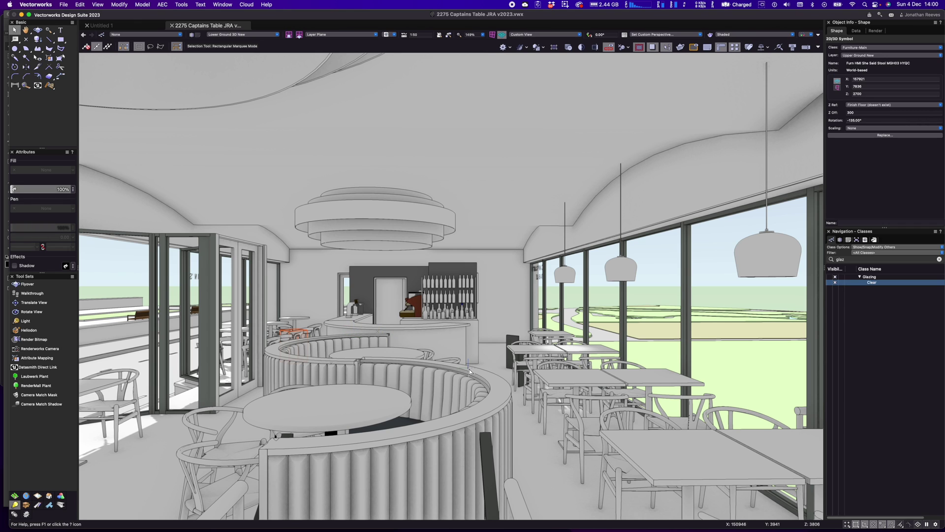
click(760, 36)
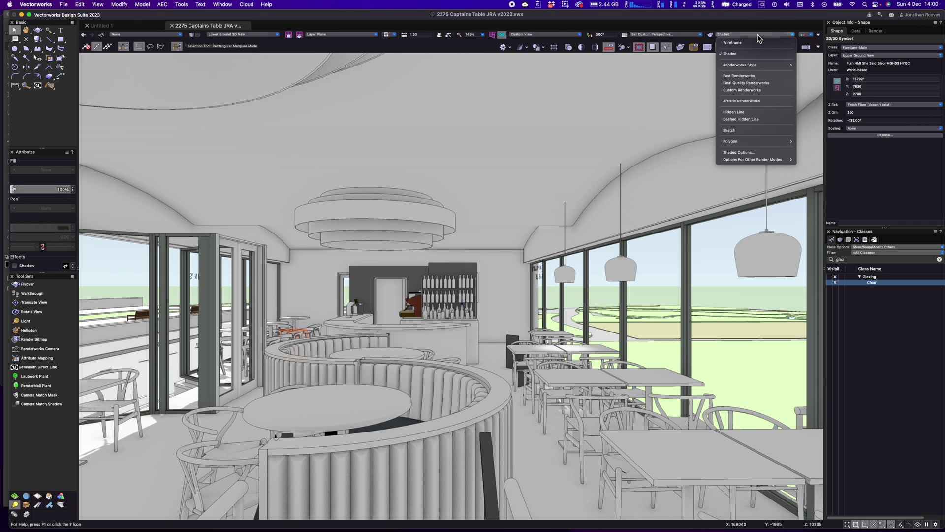
click(742, 153)
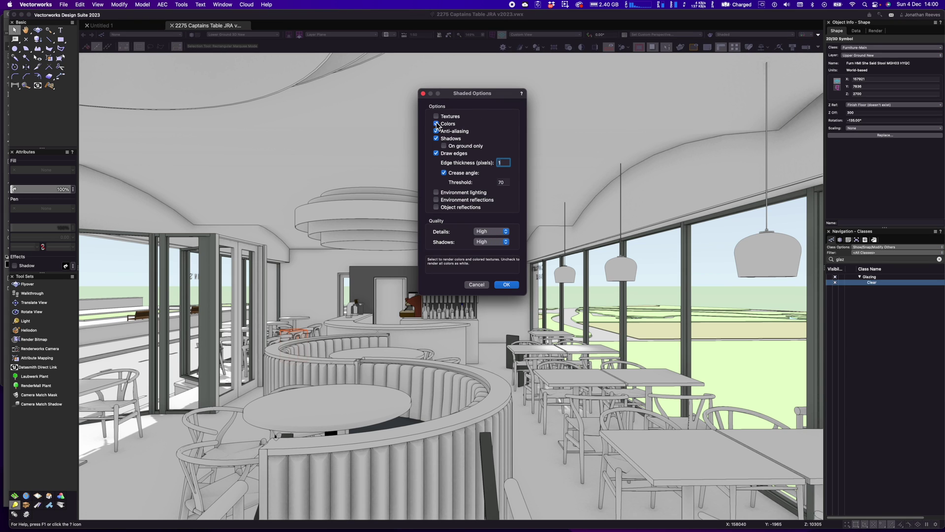
click(436, 124)
drag(467, 95, 635, 118)
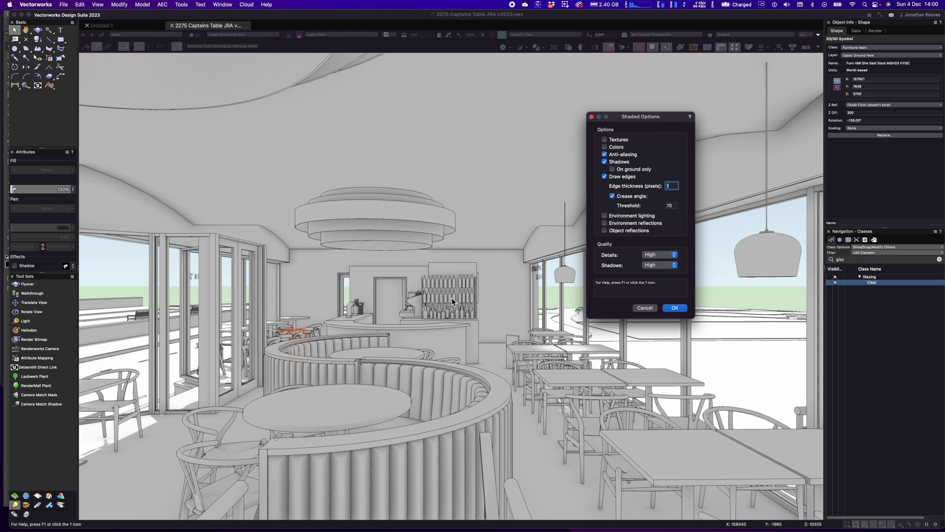
click(673, 309)
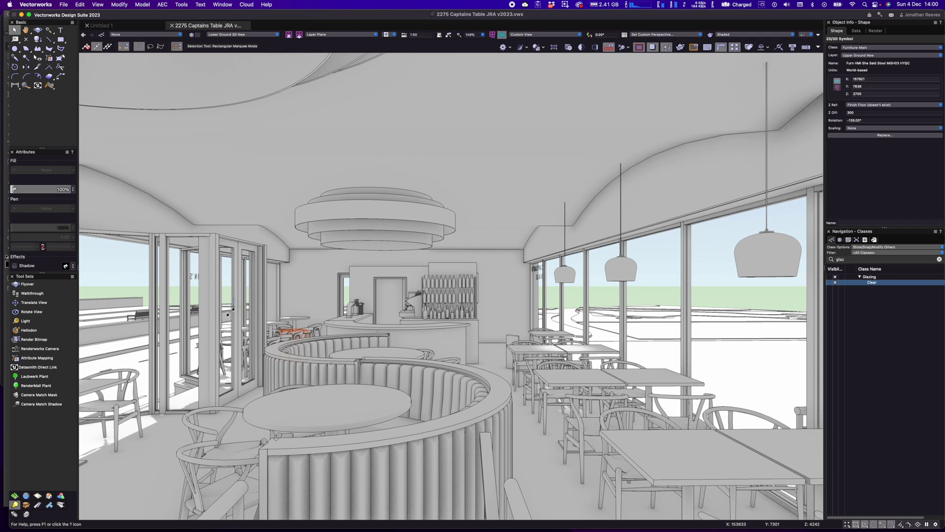
- Frame the dining room along its length, with the curved banquettes in front, and save the view as "White Card View"
click(30, 293)
drag(295, 327, 441, 305)
key(h)
drag(394, 365, 513, 362)
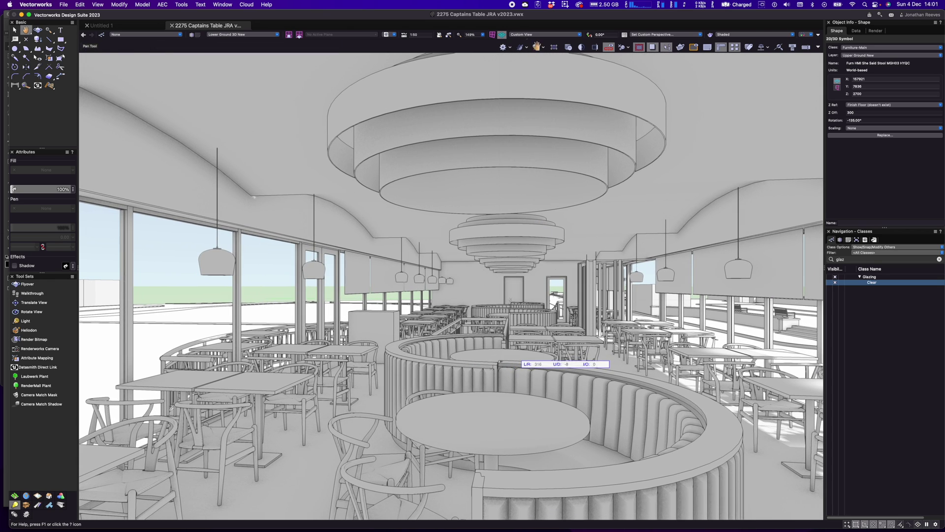
click(394, 35)
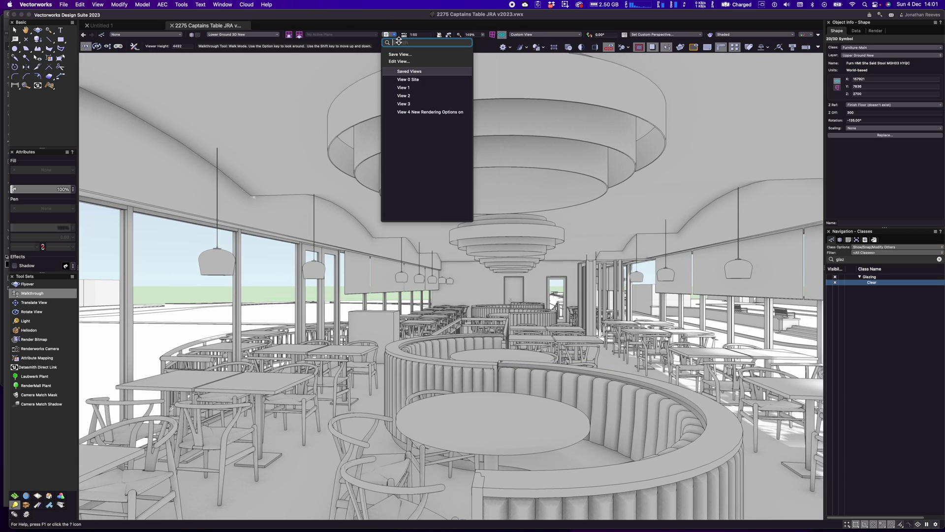
click(400, 58)
text(White Card View)
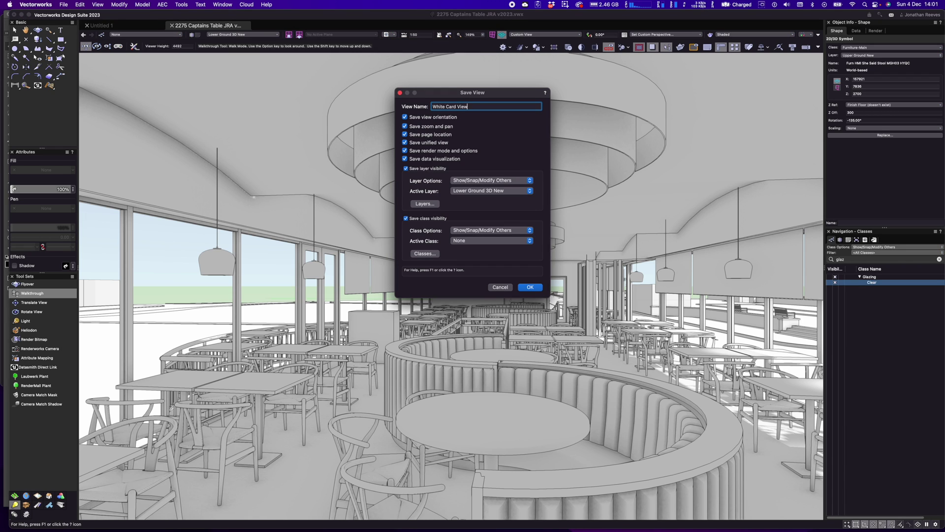
key(Return)
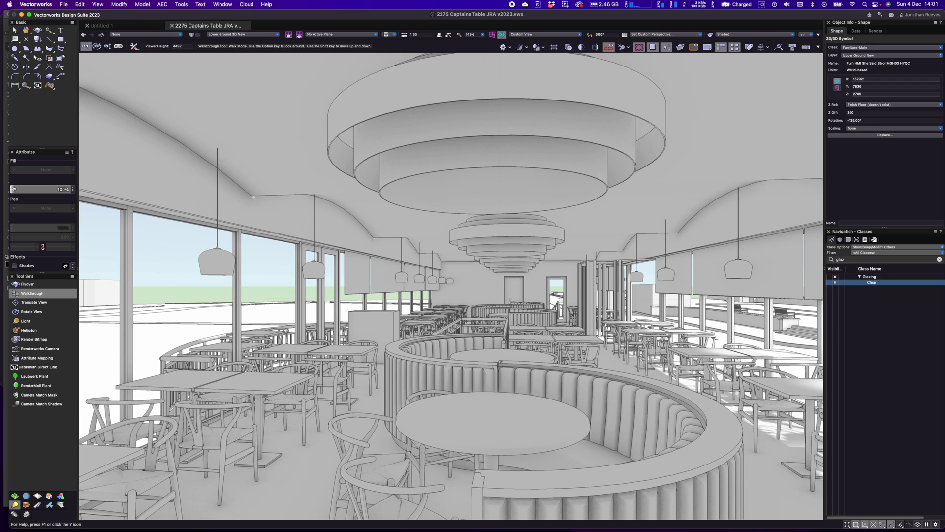
- Hide the Heliodon design layer and show it again to compare the interior without and with sunlight
click(840, 240)
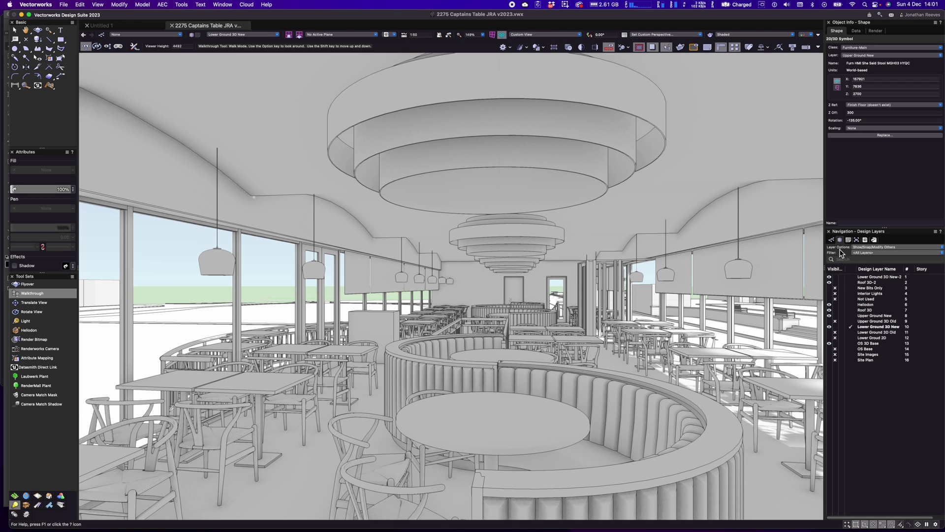
click(835, 305)
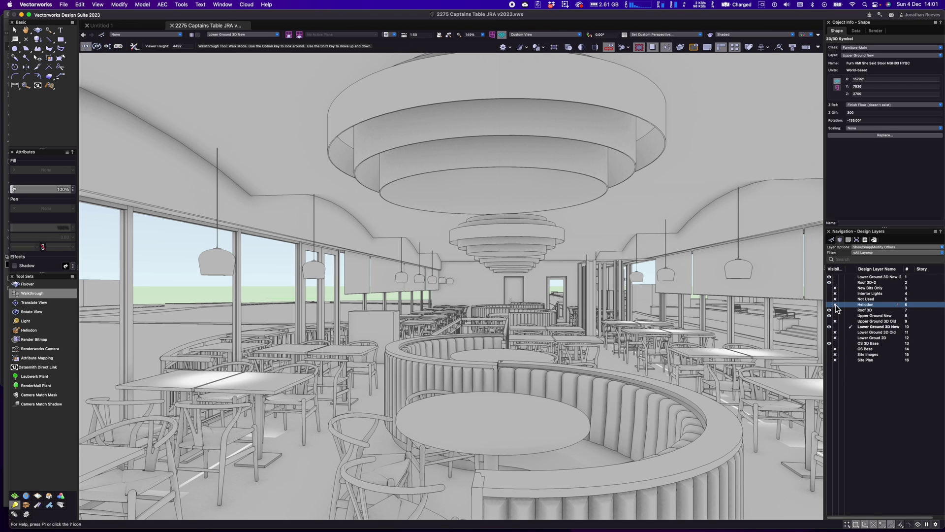
click(830, 305)
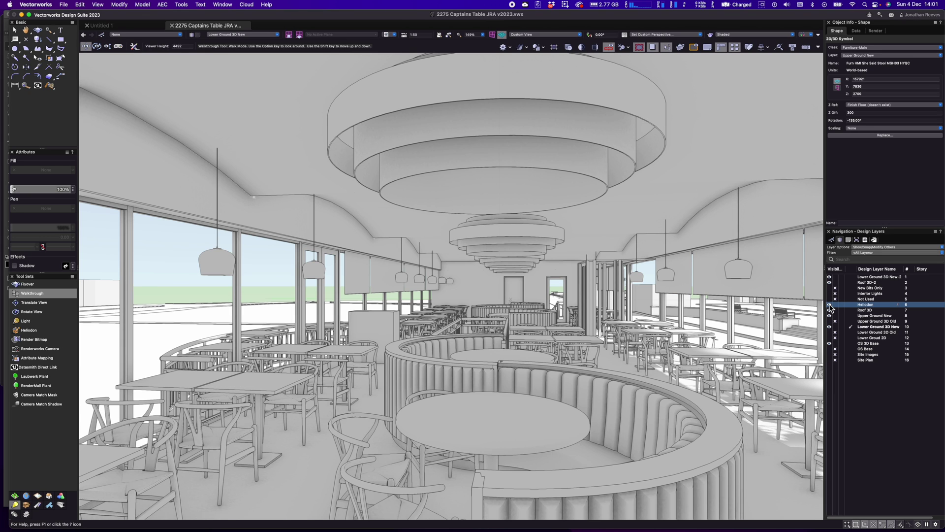
- Turn Colors and Textures back on in the Shaded options for the restaurant interior
click(782, 35)
click(742, 152)
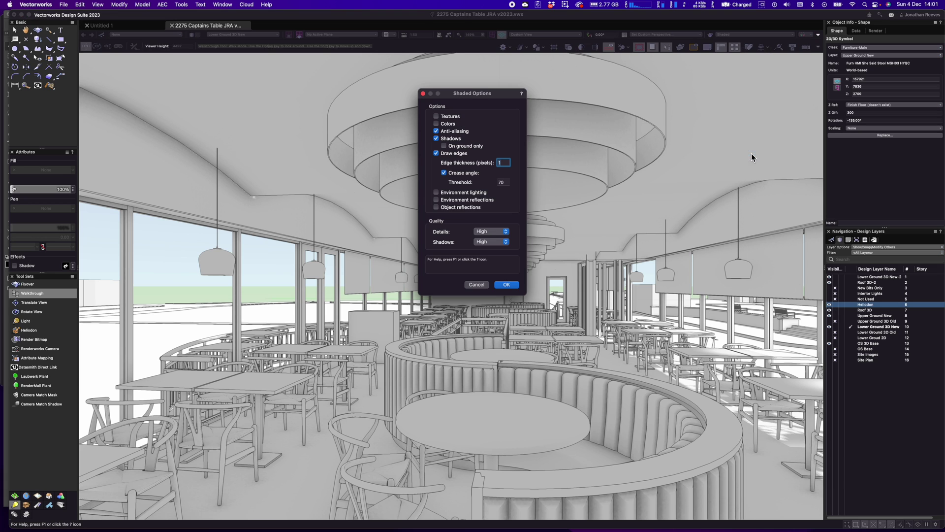
click(437, 123)
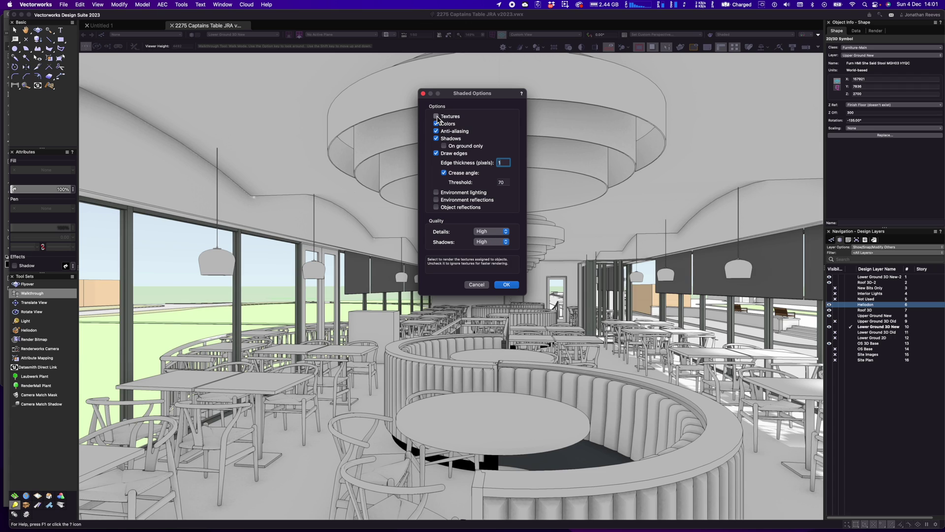
click(437, 116)
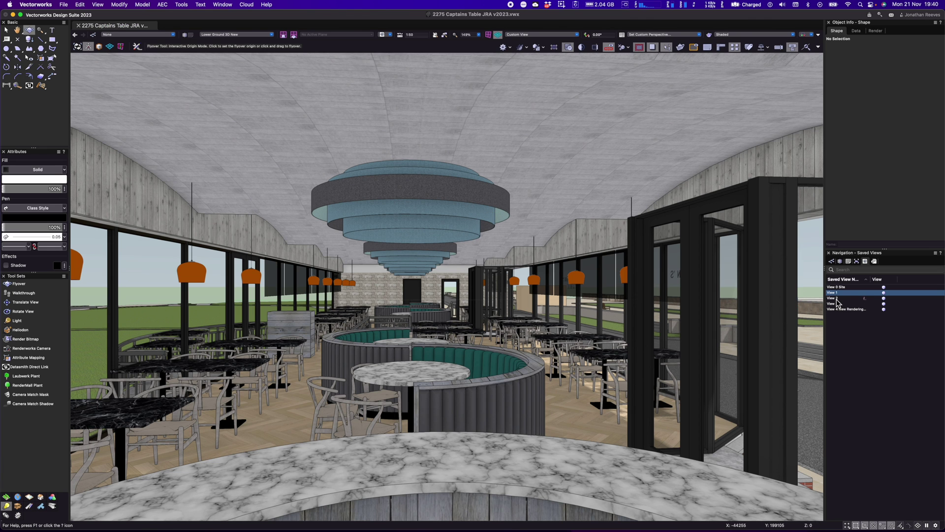
- Compare the saved views View 2, View 3, View 1 and View 4 New Rendering Options on, finishing in View 1
double_click(837, 298)
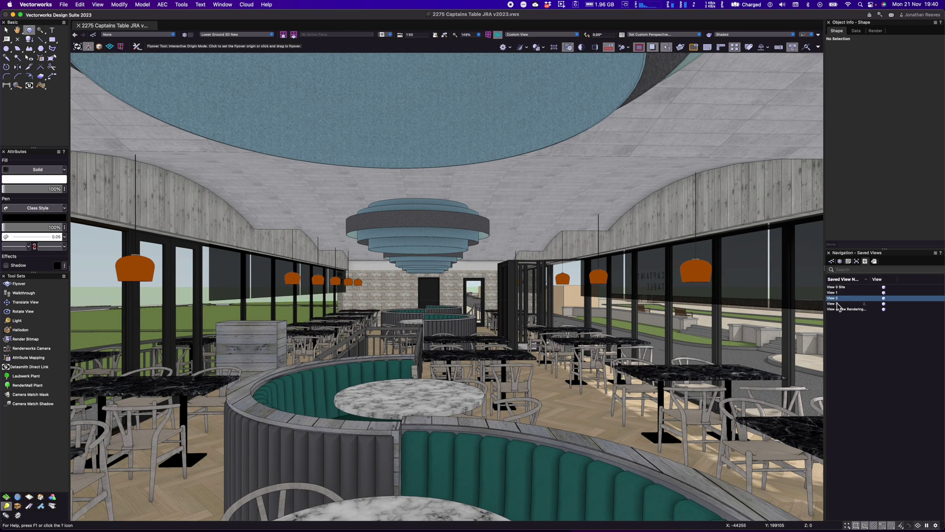
click(836, 303)
double_click(836, 304)
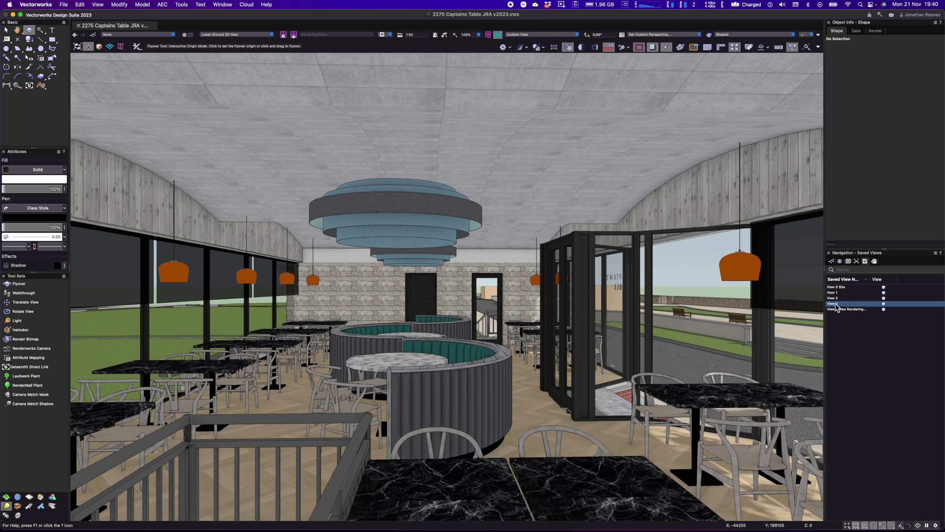
click(834, 293)
double_click(834, 293)
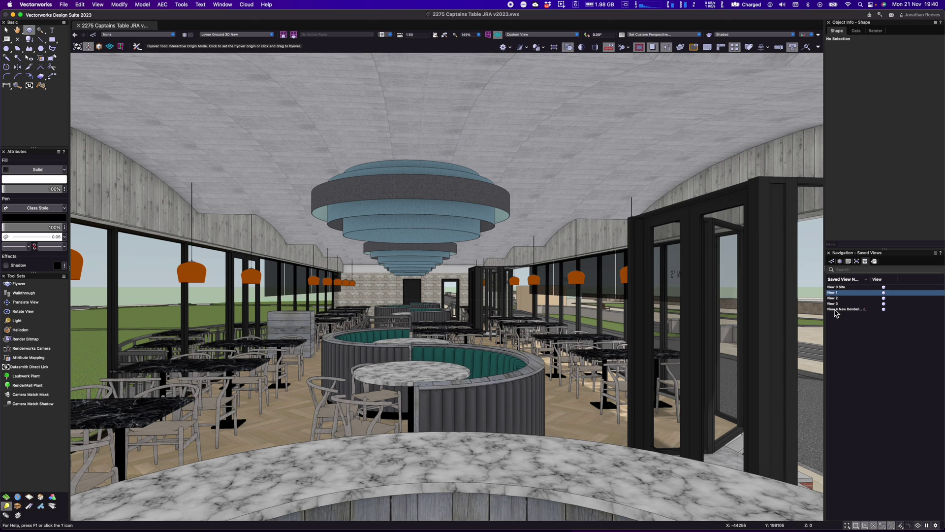
click(835, 309)
click(835, 309)
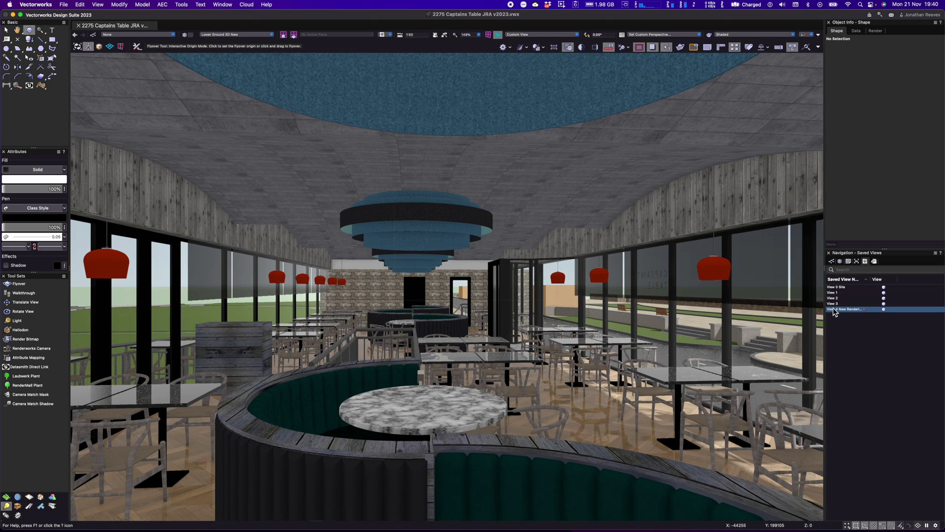
double_click(833, 292)
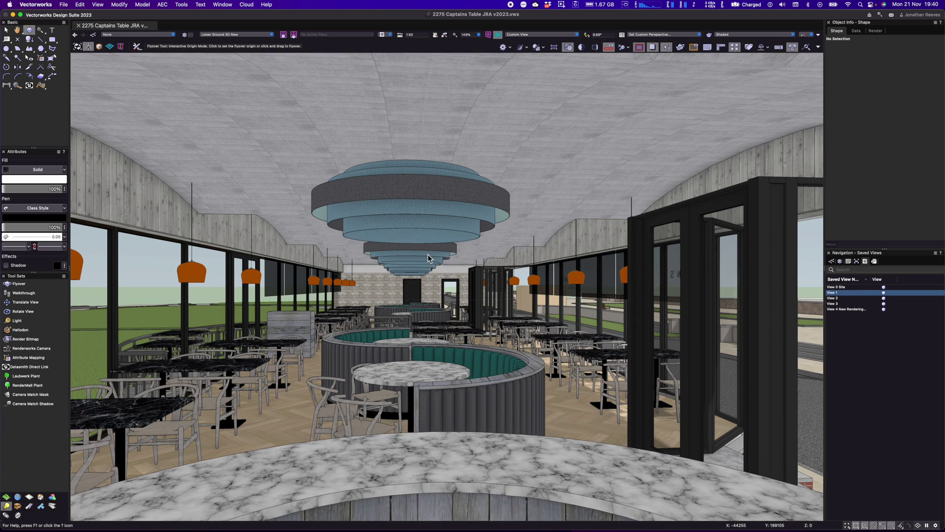
- Turn on Environment lighting, Environment reflections and Object reflections in the Shaded options for View 1
click(727, 36)
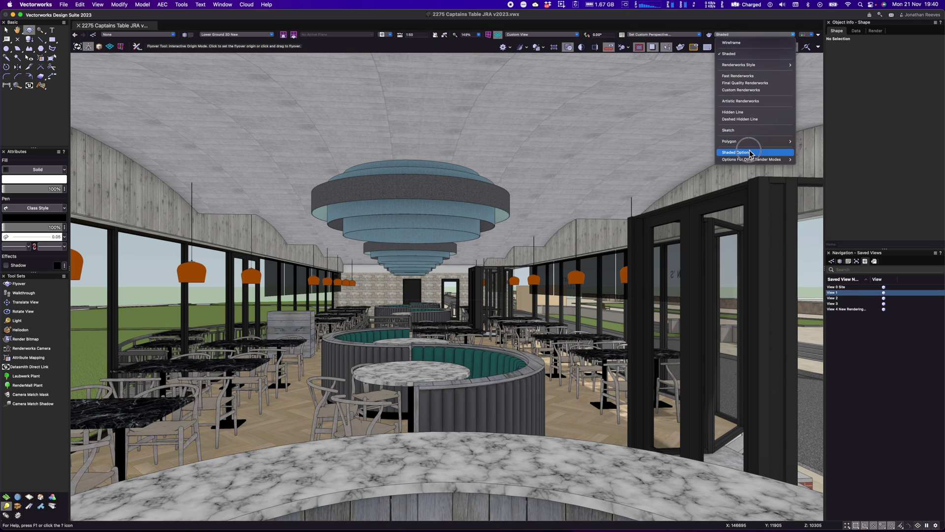
click(751, 153)
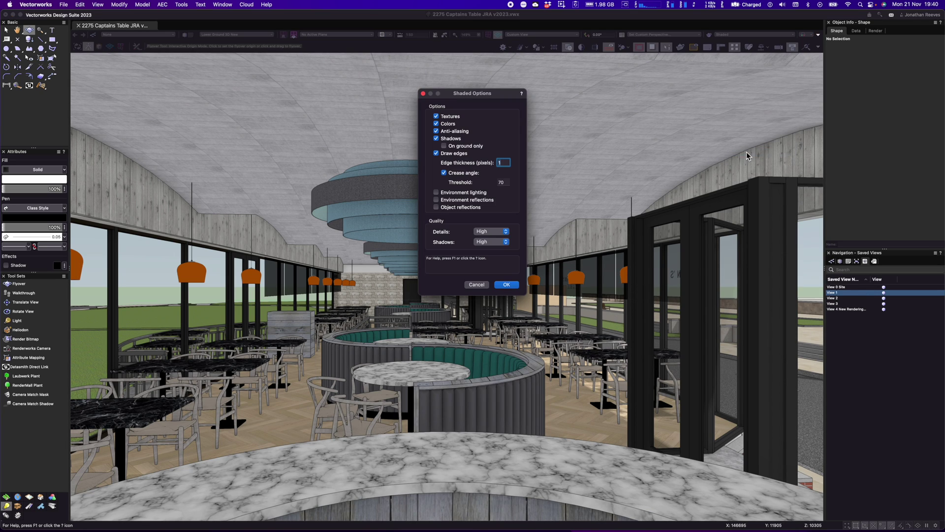
drag(471, 97, 669, 116)
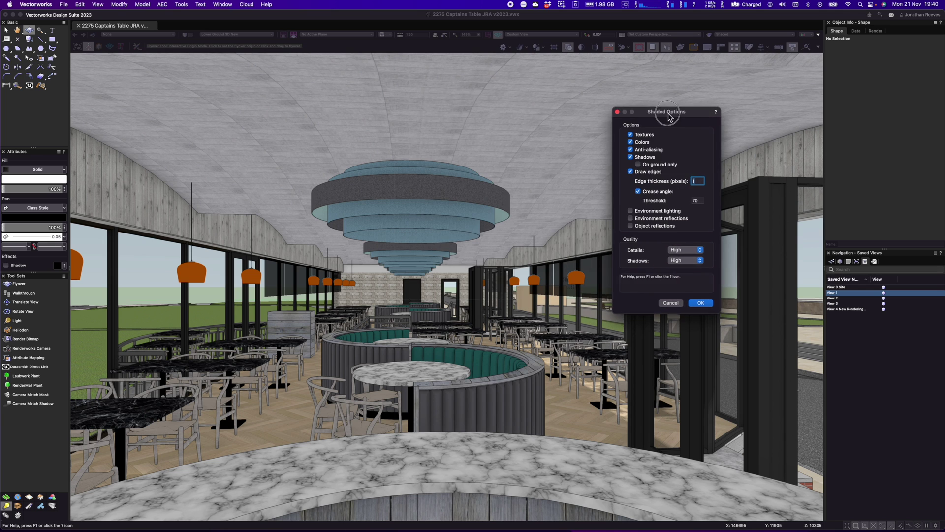
click(631, 212)
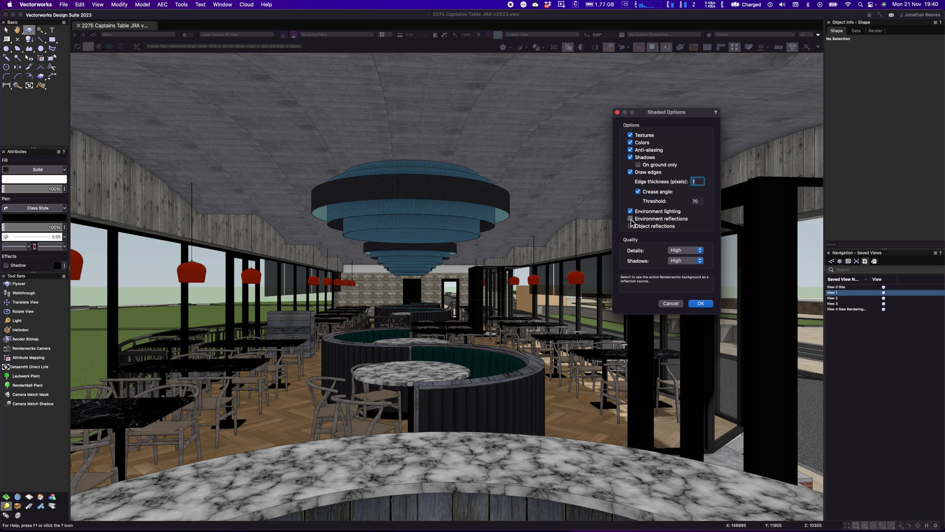
click(631, 219)
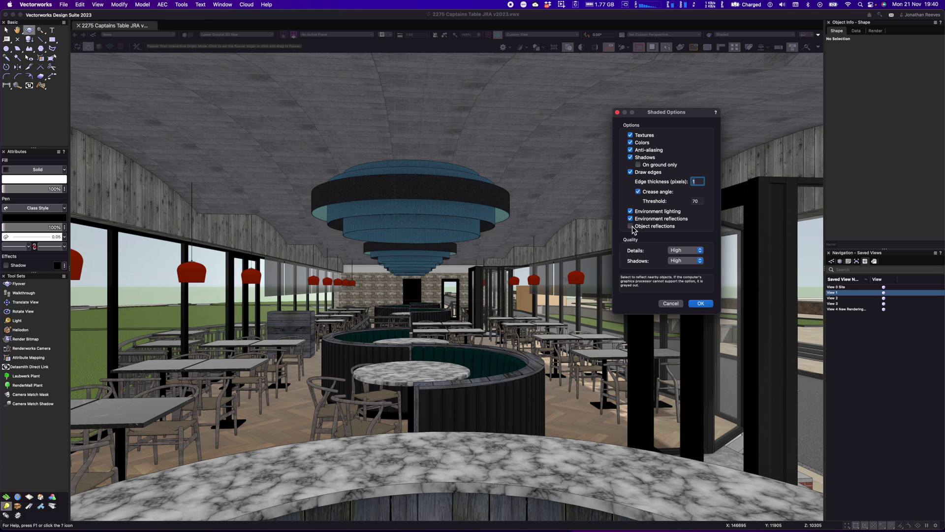
click(631, 226)
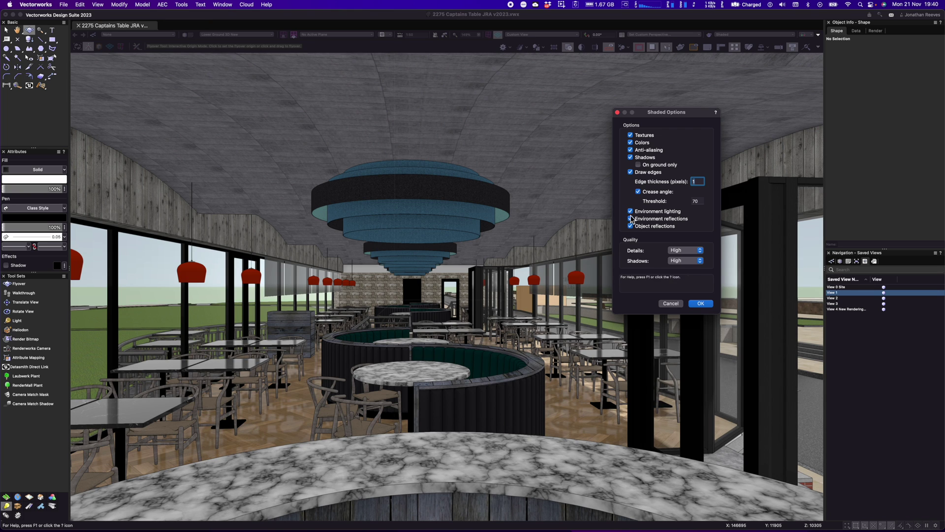
- Compare the interior with Environment lighting and each reflection option off and on, and accept the Shaded options with all three on
click(631, 212)
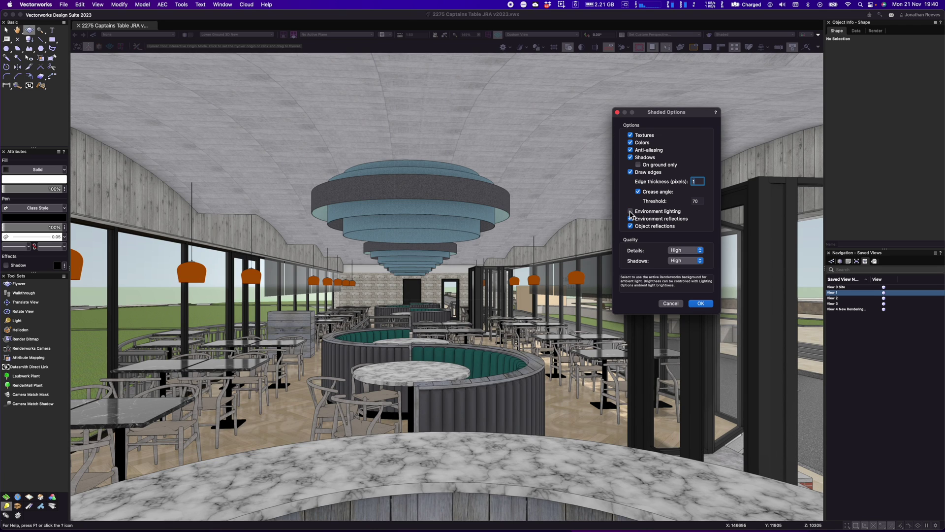
click(631, 211)
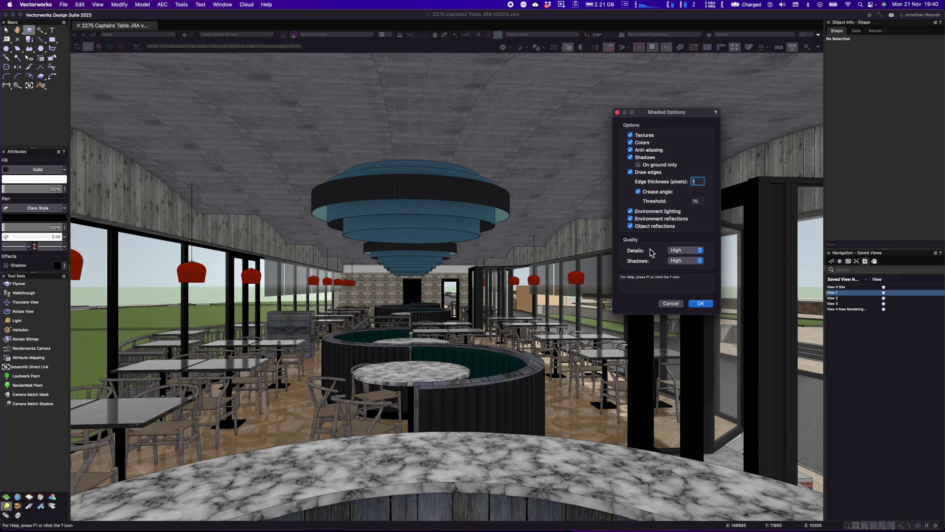
click(631, 227)
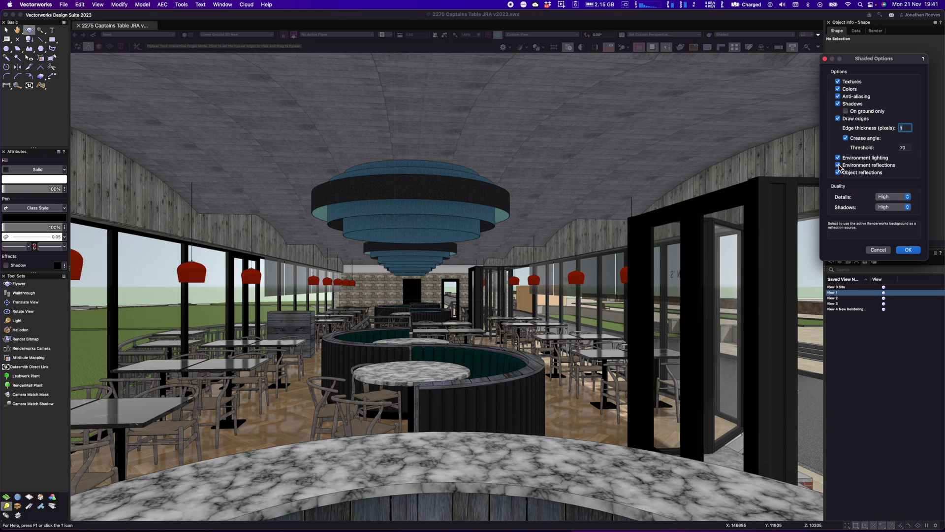
click(839, 165)
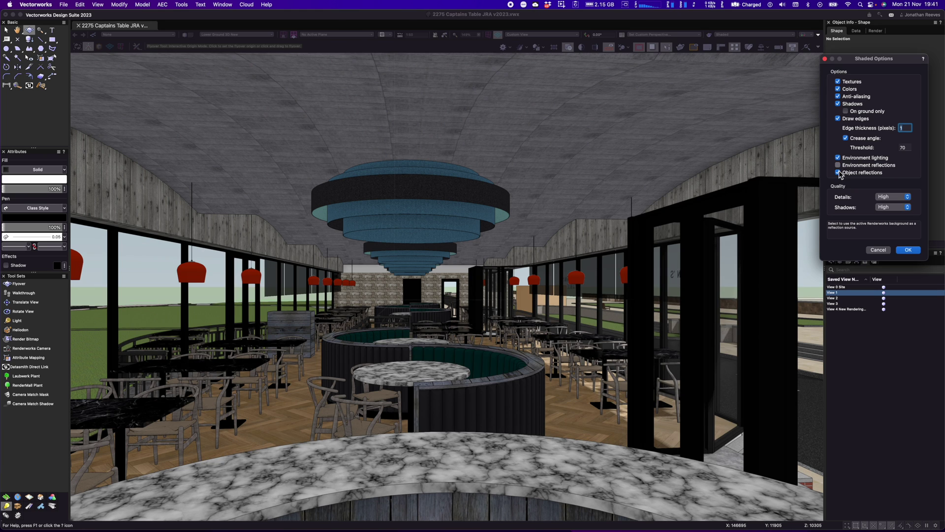
click(838, 172)
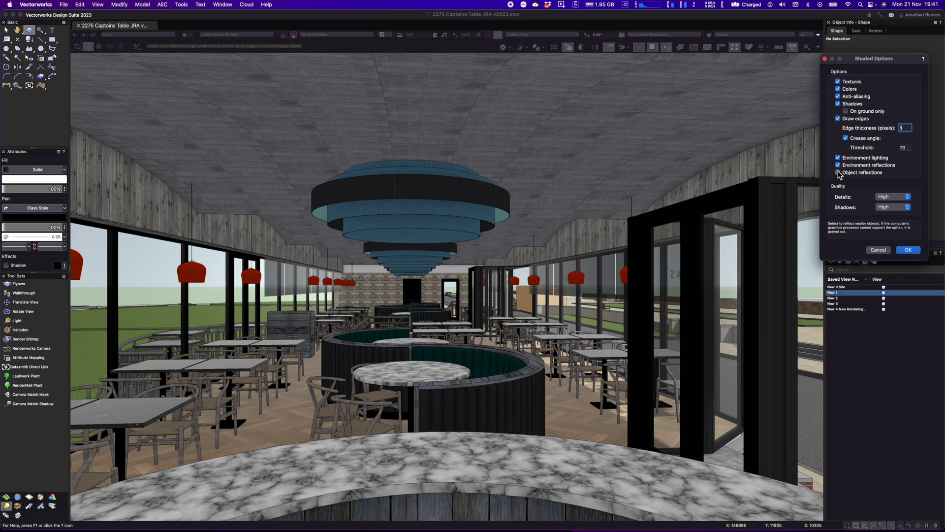
click(908, 250)
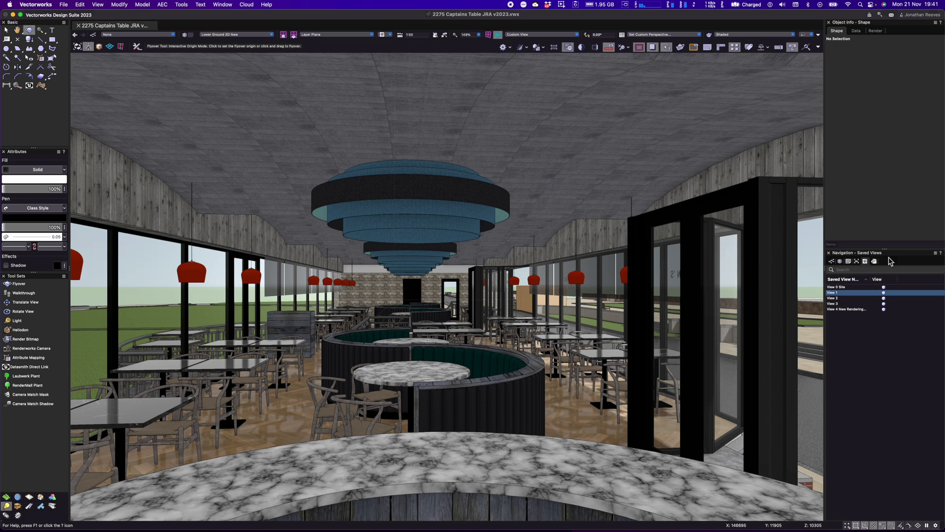
- Compare the interior with the Heliodon layer hidden and shown, and walk through the dining area to inspect the reflections
click(840, 261)
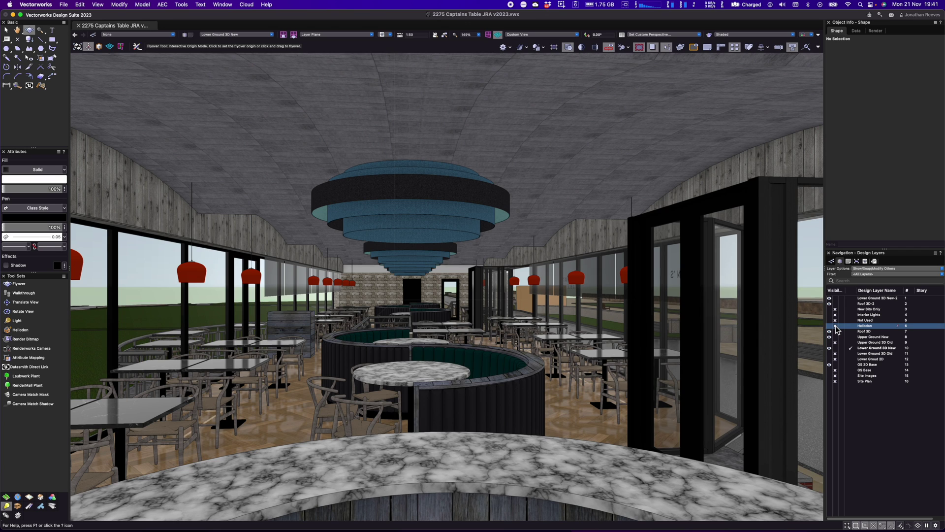
click(829, 326)
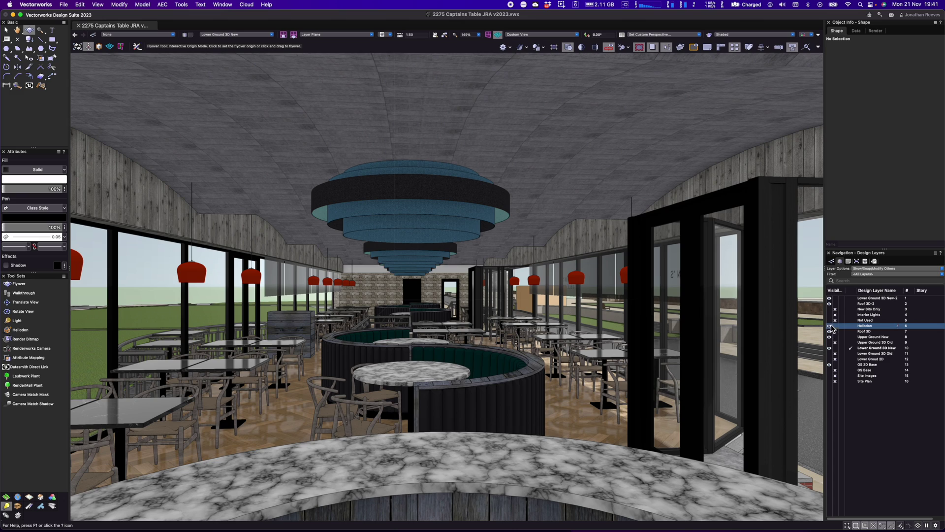
click(24, 292)
drag(455, 354, 504, 340)
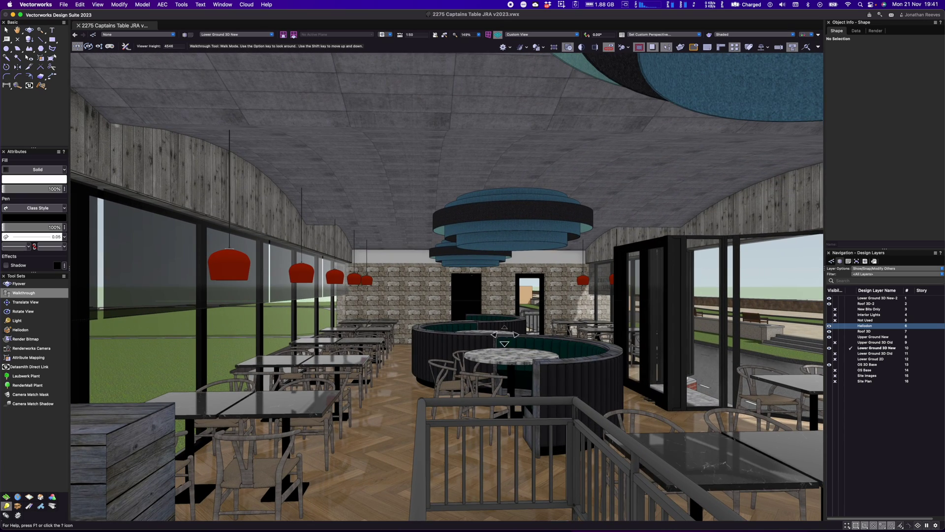
- Hide all enabled palettes so the rendered interior fills the window
click(222, 5)
click(235, 16)
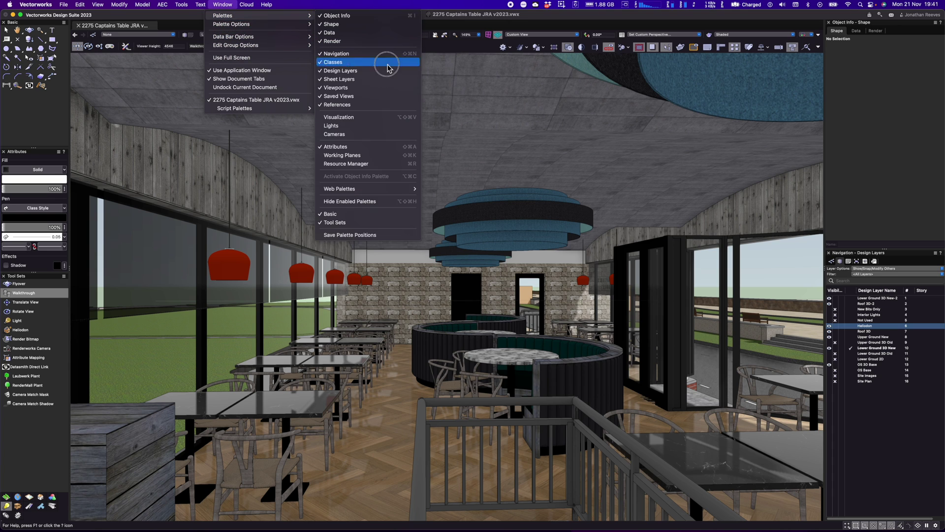
click(393, 202)
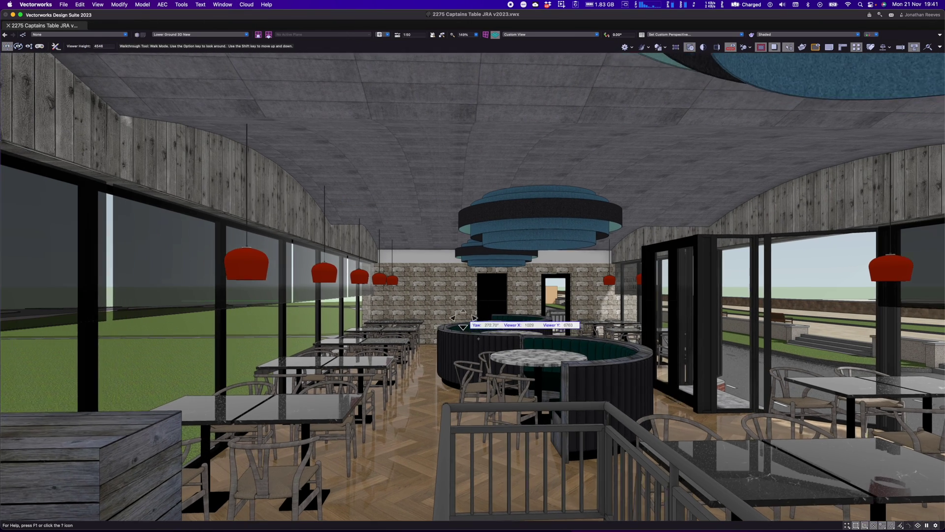
- Walk through the dining area past the window tables and curved booths to inspect the reflections from several directions
drag(463, 327, 277, 449)
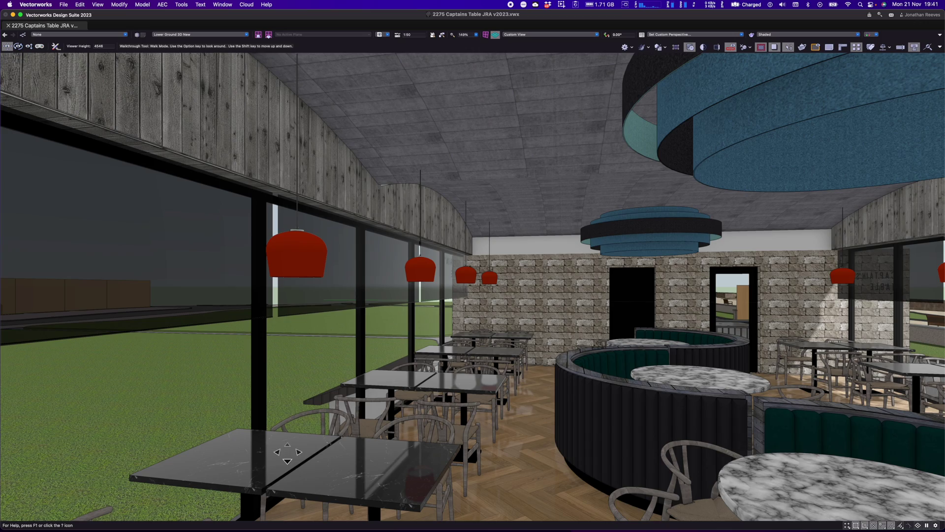
drag(452, 380, 519, 371)
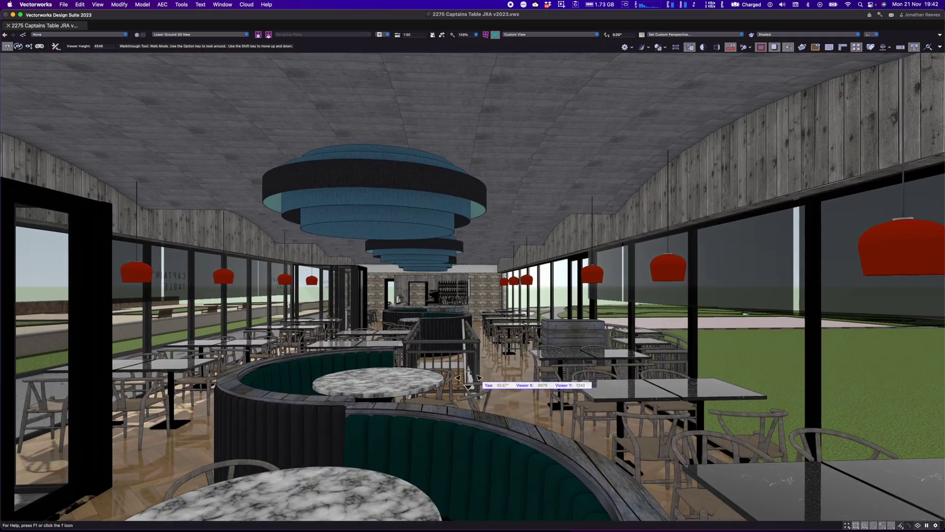
drag(468, 381, 416, 370)
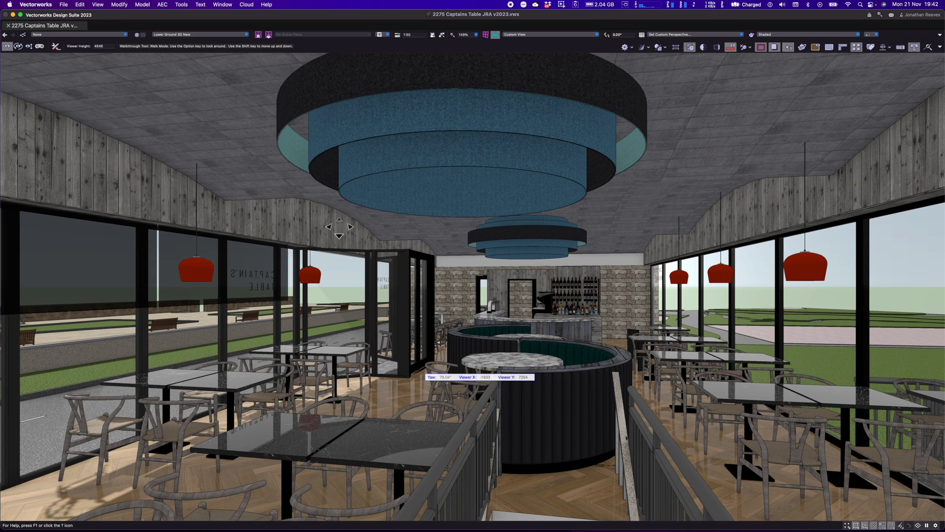
click(98, 4)
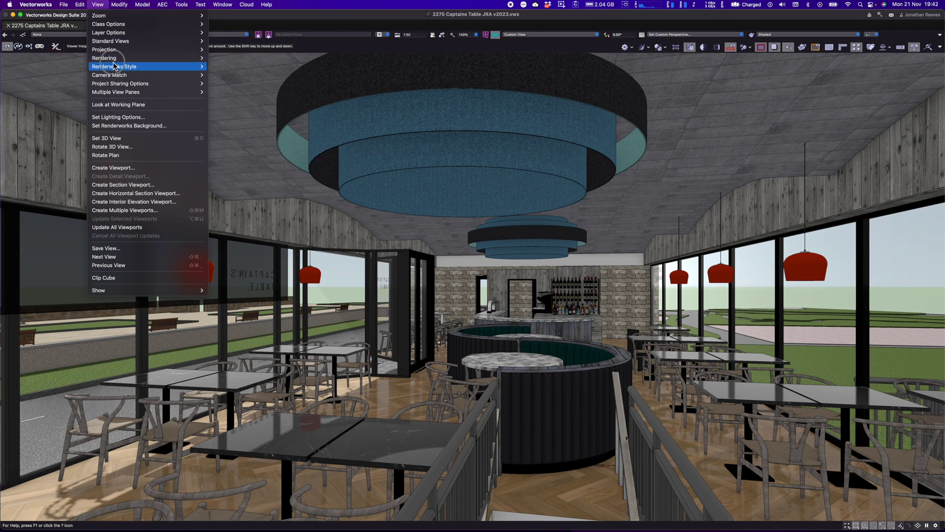
mouse_move(112, 61)
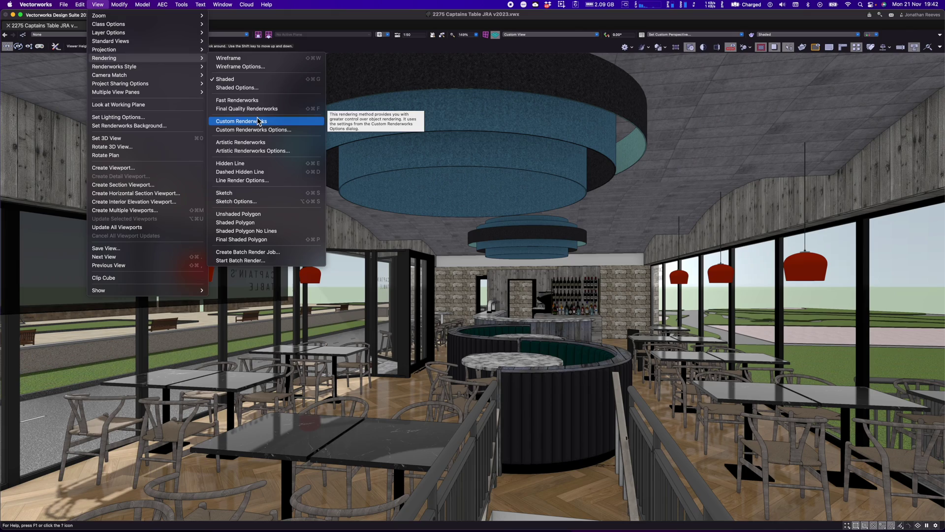
click(494, 304)
- Walk up to the bar bottle display and turn back along the window tables to inspect the shaded materials
drag(493, 304, 520, 367)
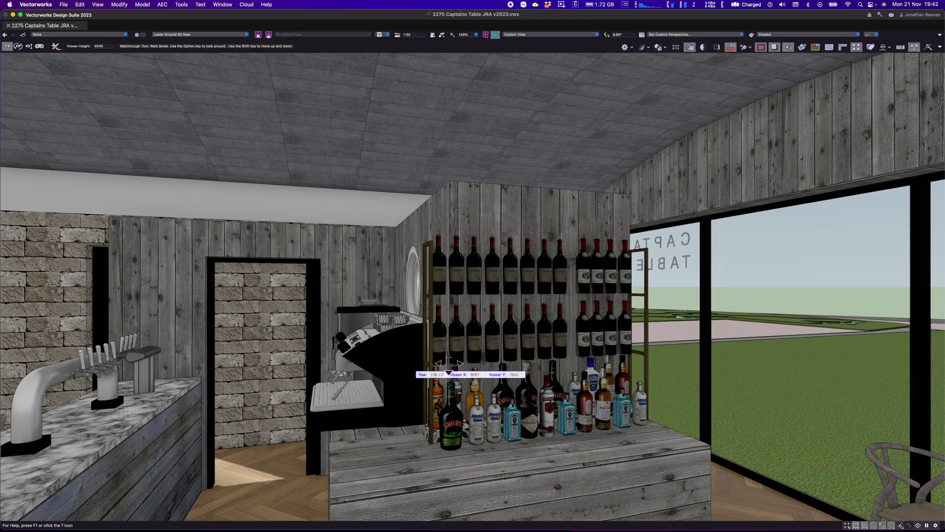
drag(443, 367, 525, 365)
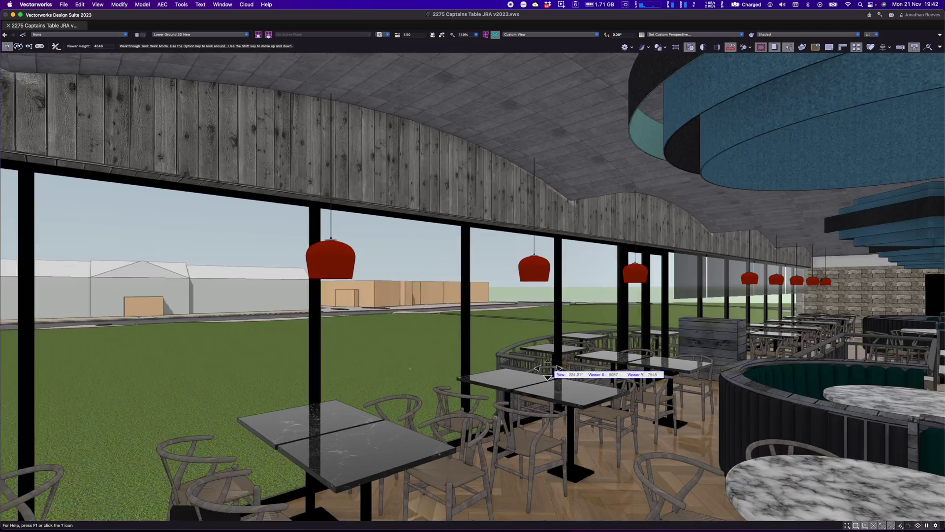
drag(548, 369, 379, 369)
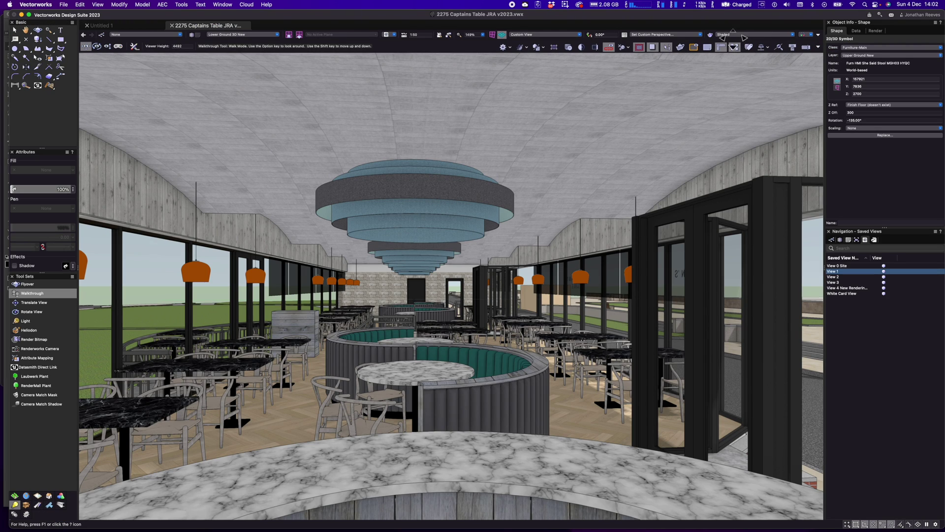
- Turn on Environment lighting in the Shaded options for View 1 and accept the options
click(734, 35)
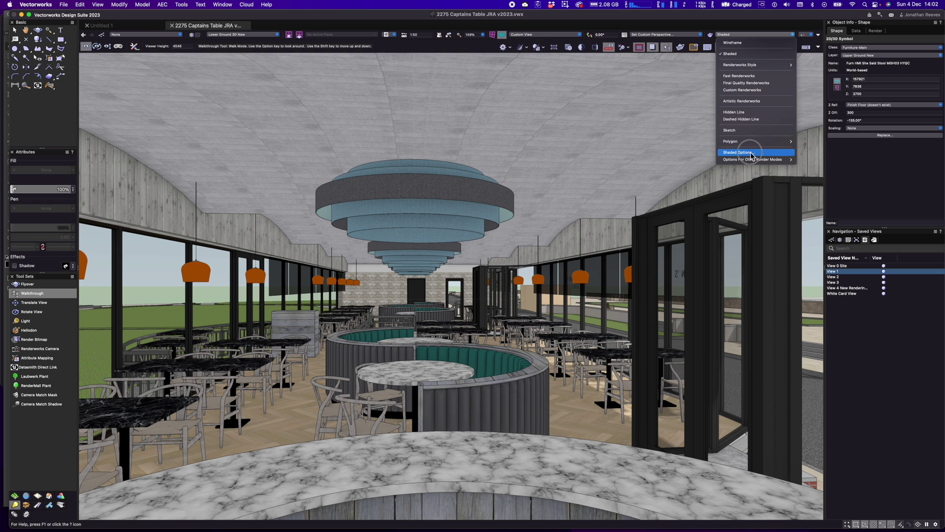
click(739, 152)
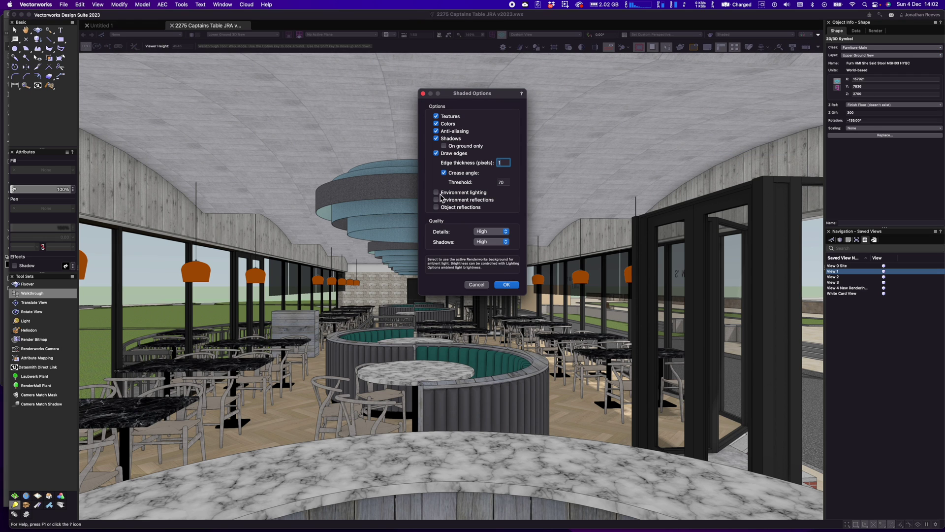
click(438, 193)
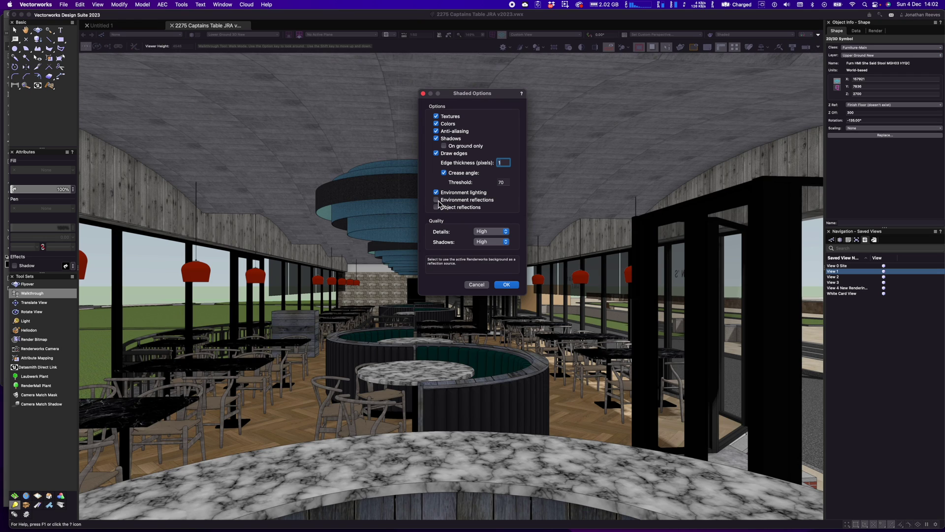
click(507, 285)
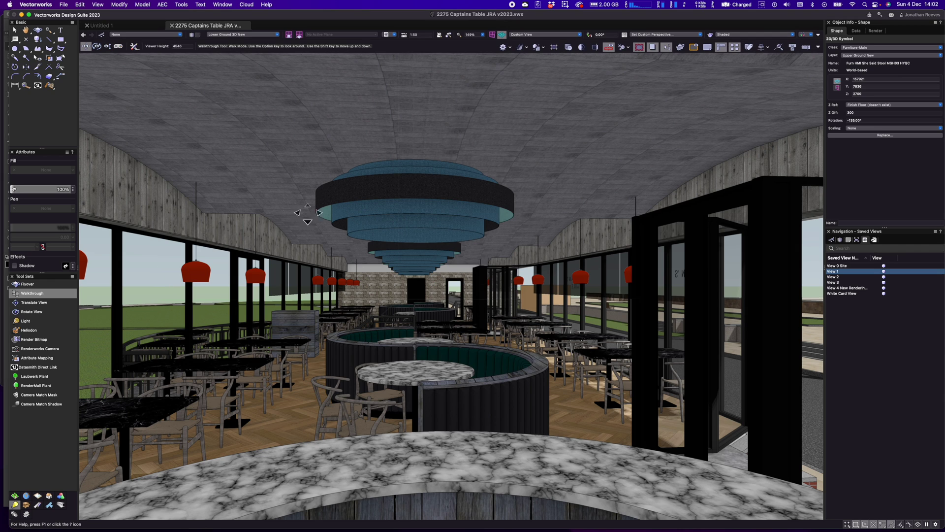
- Set the Renderworks background to HDRI White
click(98, 5)
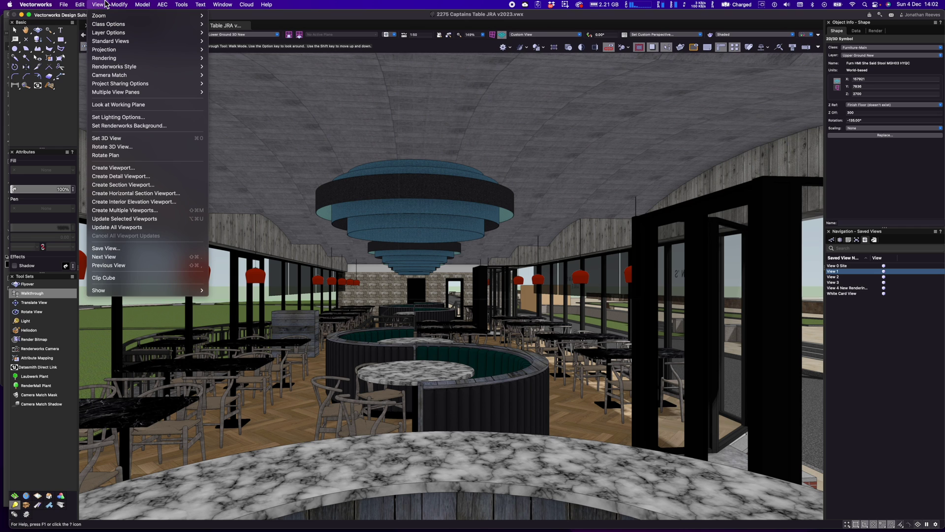
click(132, 127)
click(498, 147)
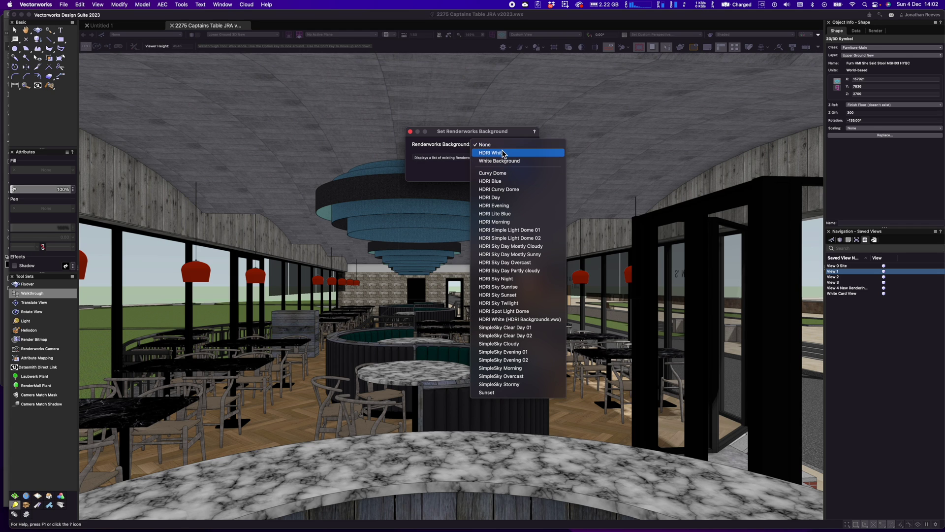
click(502, 153)
click(517, 170)
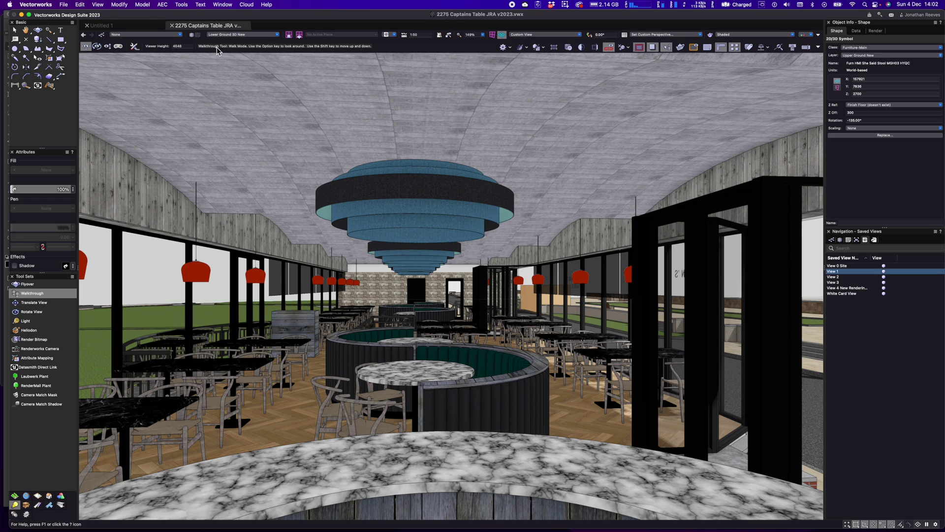
- Turn on Environment reflections in the Shaded options and accept the options
click(770, 37)
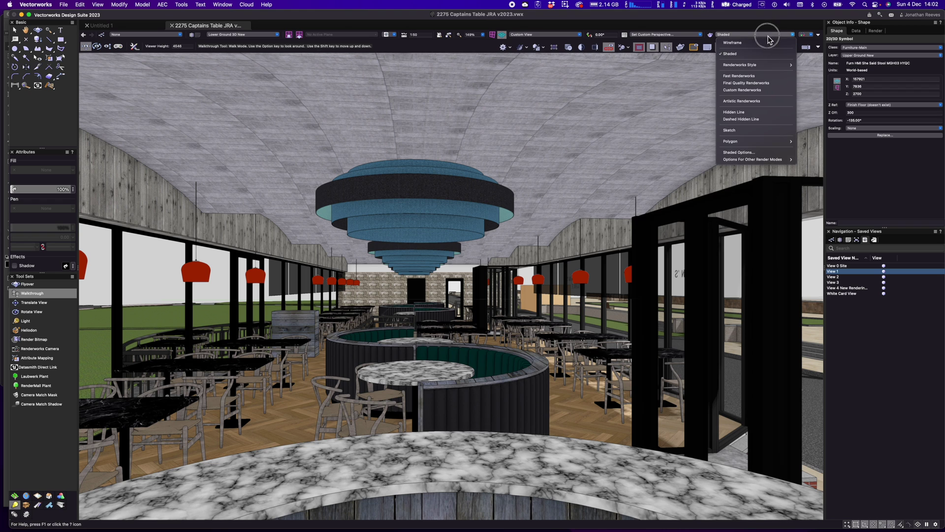
click(756, 153)
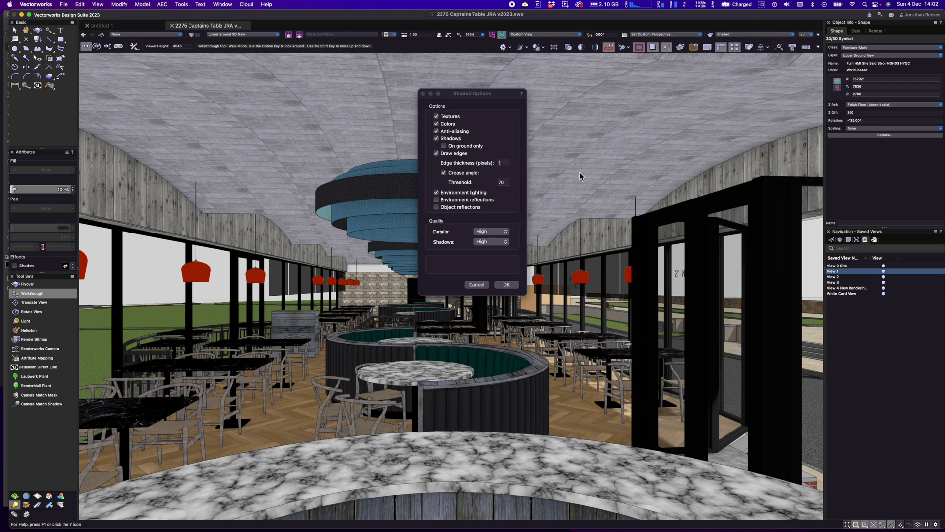
click(436, 200)
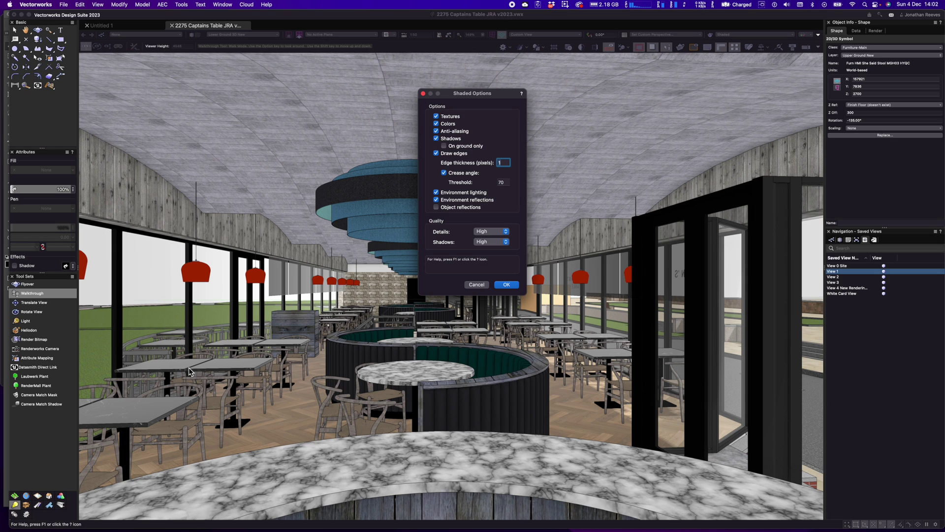
click(506, 284)
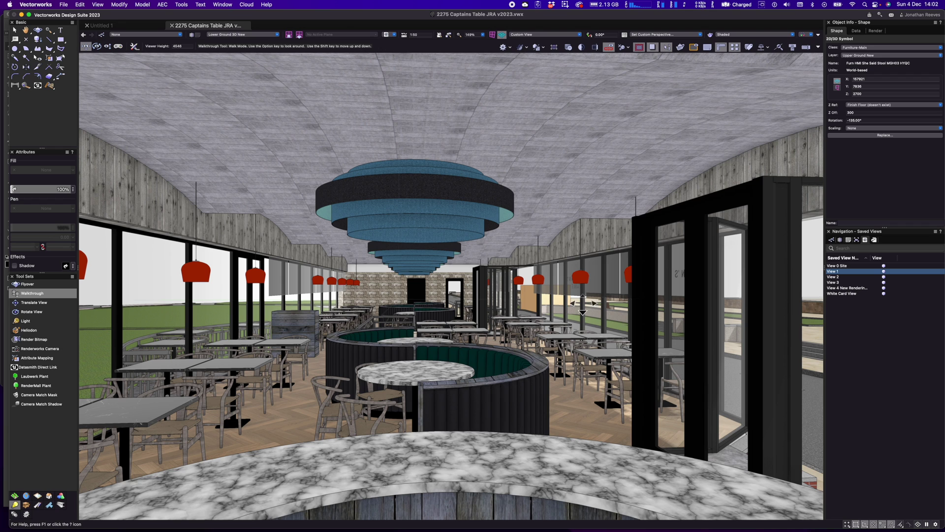
- Change the Renderworks background to HDRI Sky Sunset to try its lighting on the interior
click(97, 4)
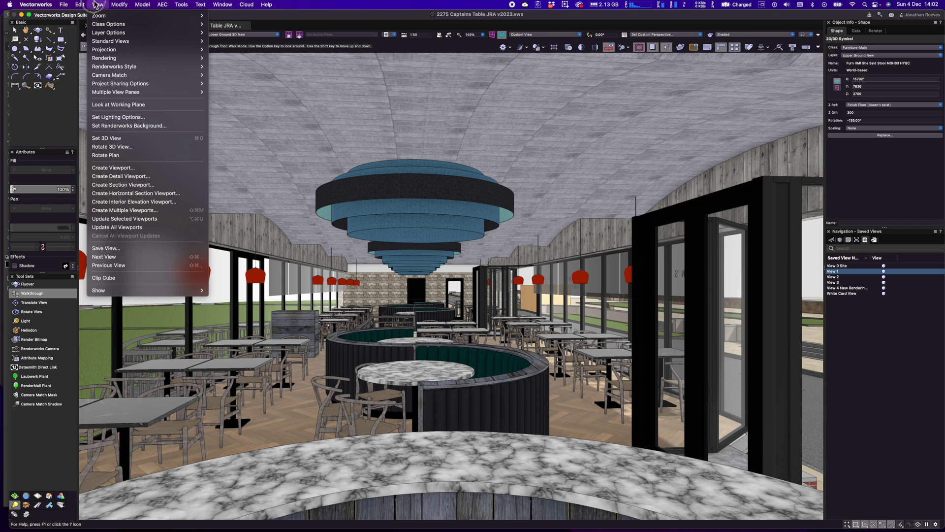
mouse_move(111, 58)
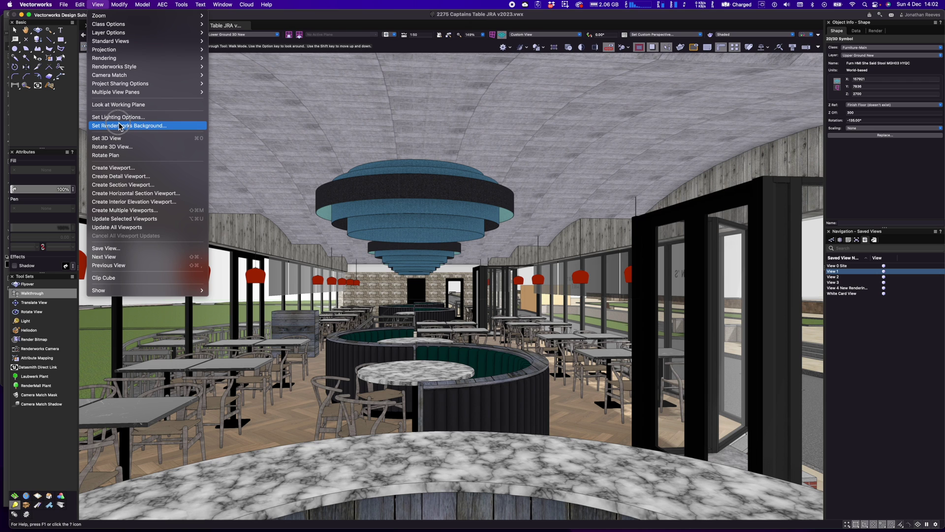
click(120, 126)
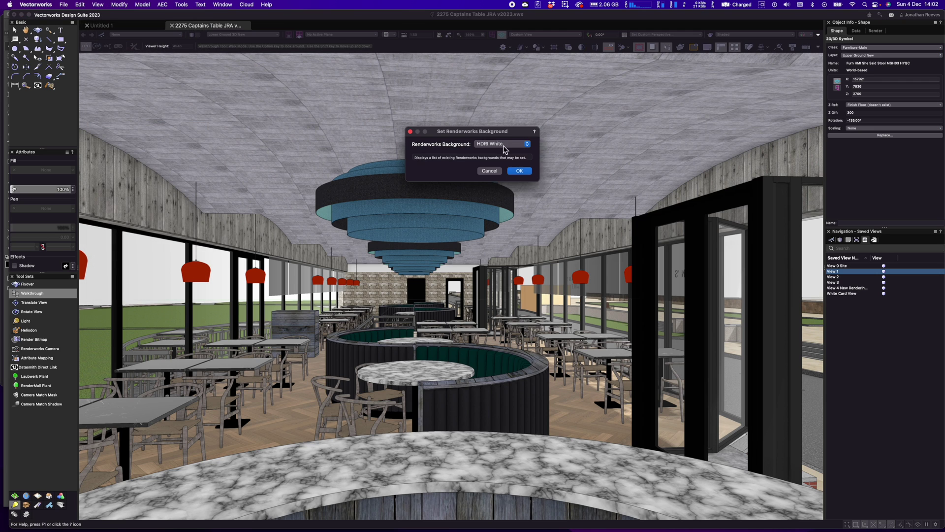
click(504, 150)
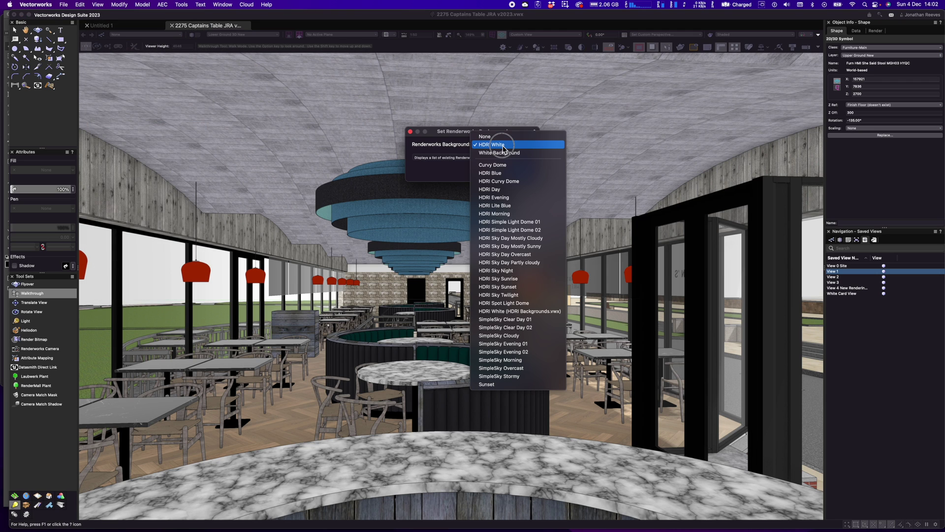
click(507, 286)
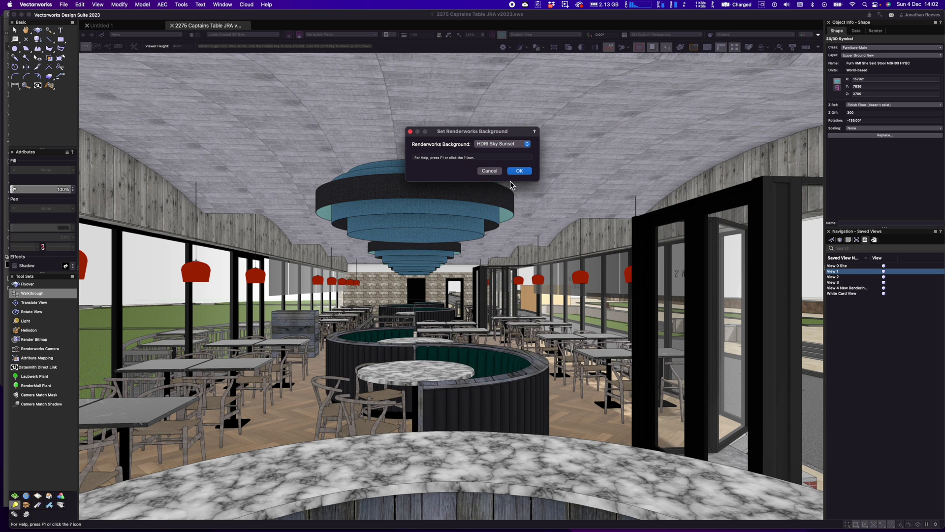
click(521, 172)
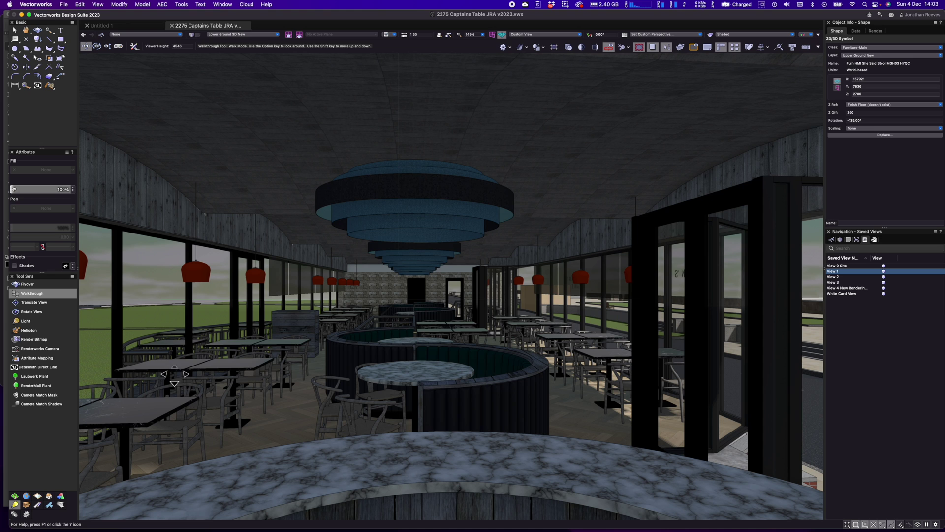
- Change the Renderworks background to HDRI Sky Day Mostly Sunny to try its lighting on the interior
click(98, 4)
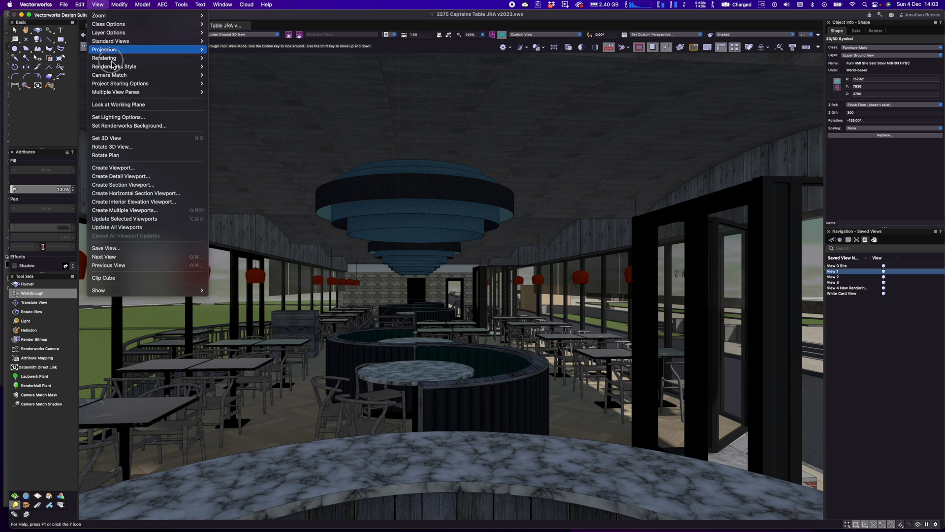
click(136, 127)
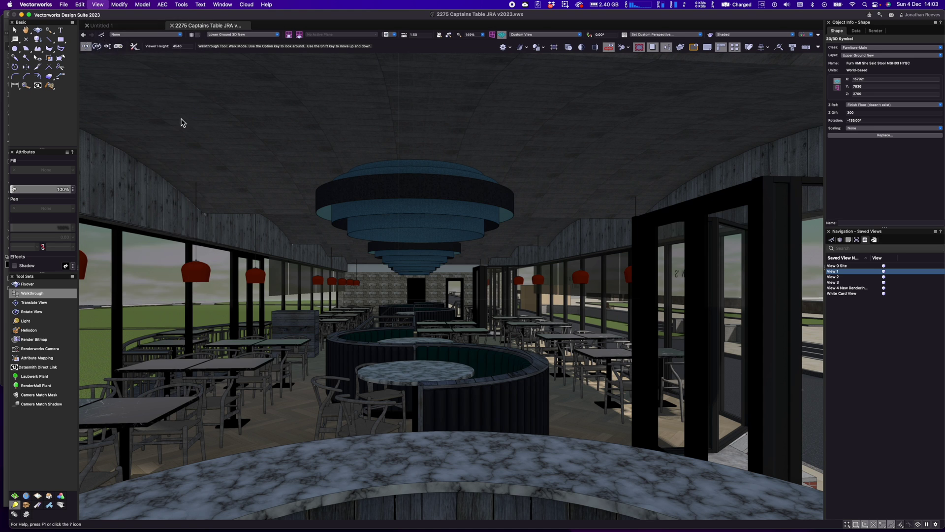
click(498, 144)
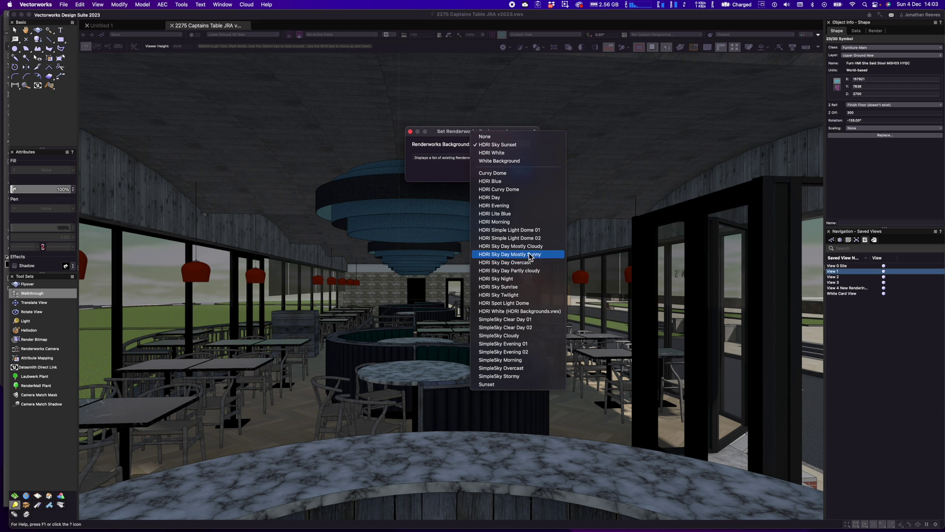
click(531, 262)
click(523, 172)
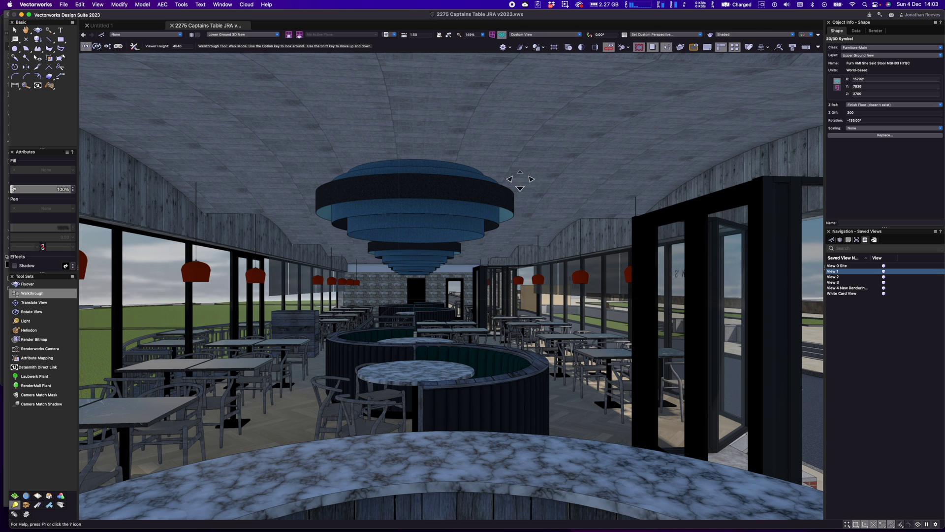
- Set the Renderworks background back to HDRI White
click(98, 4)
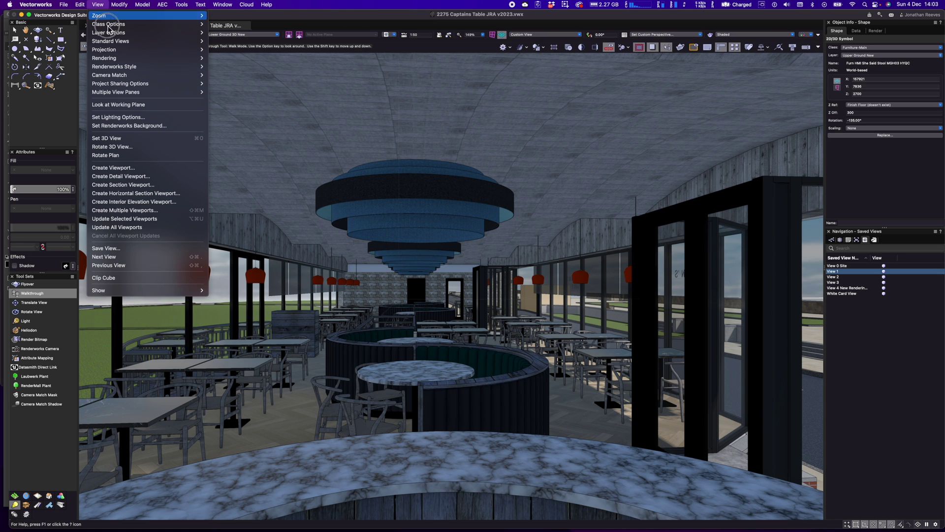
key(Return)
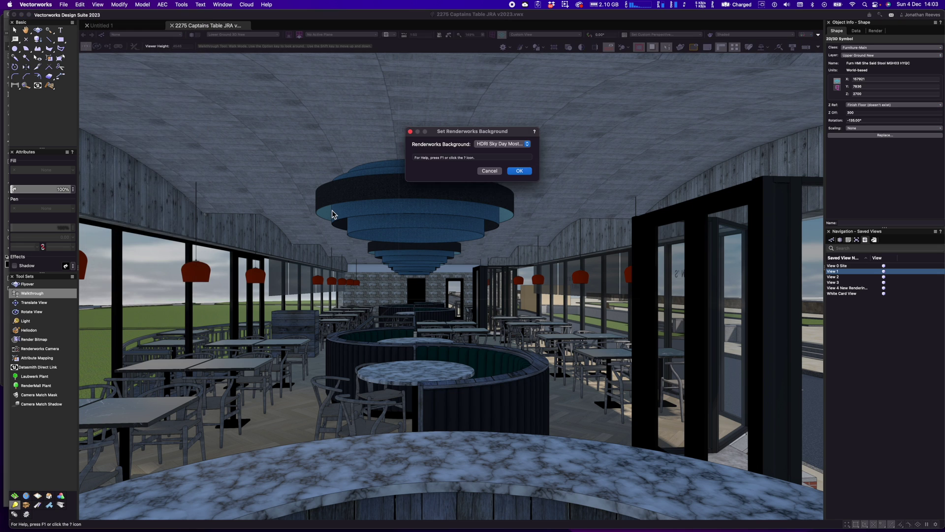
click(495, 145)
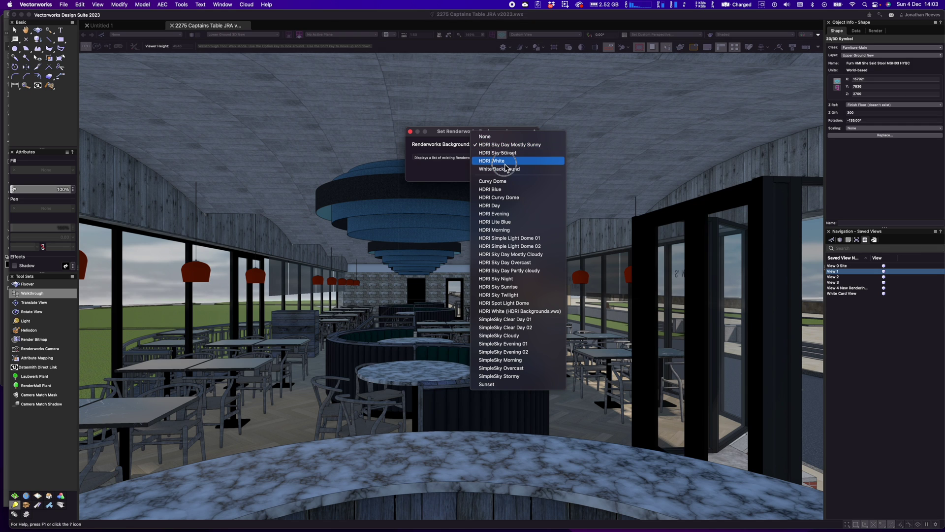
click(505, 162)
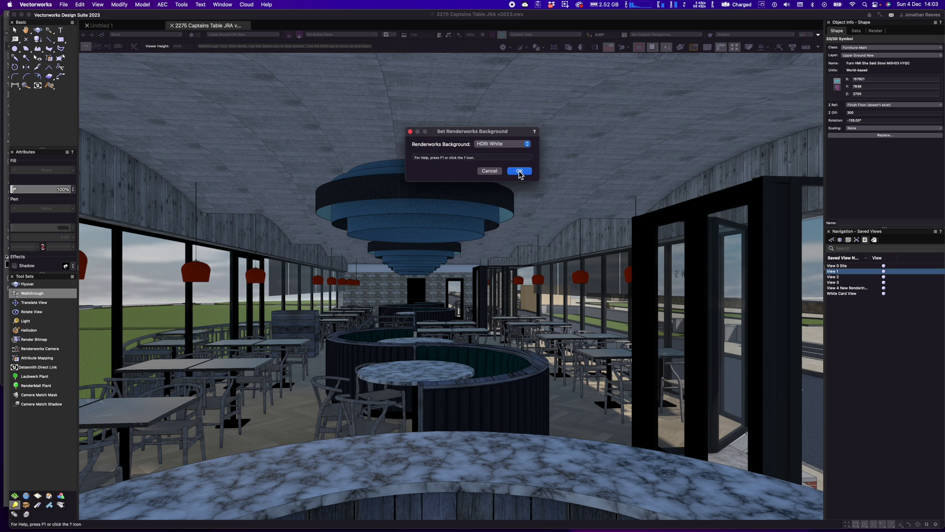
click(519, 171)
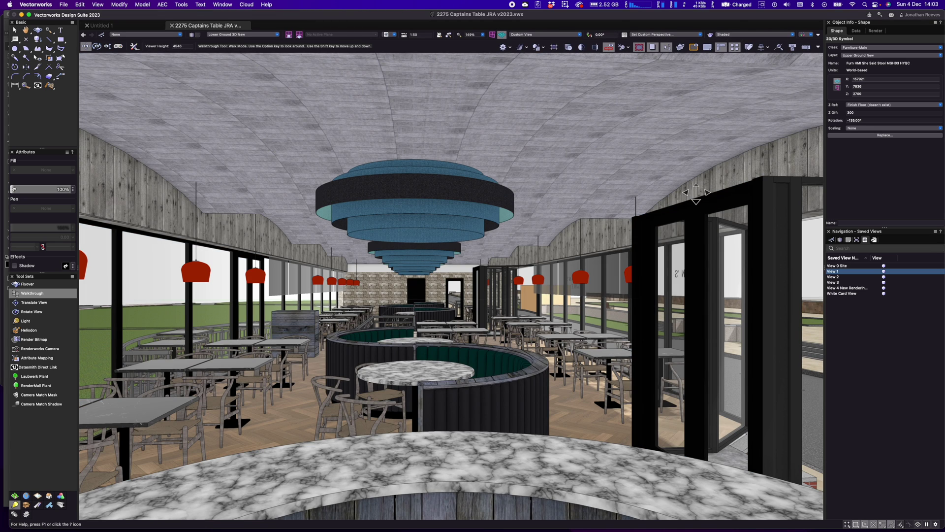
- Open the Shaded options and compare the interior with Environment lighting and Environment reflections each switched off and back on
click(742, 39)
click(744, 153)
drag(484, 95, 744, 129)
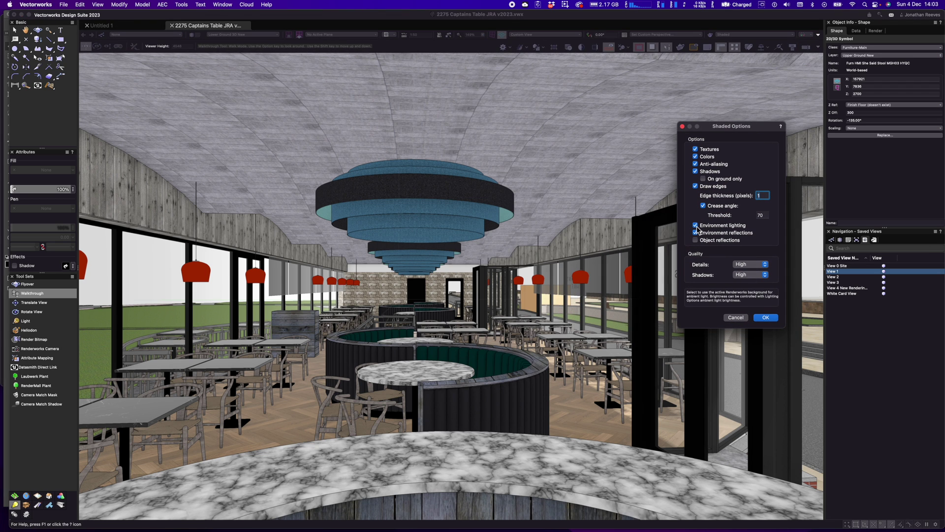
click(696, 226)
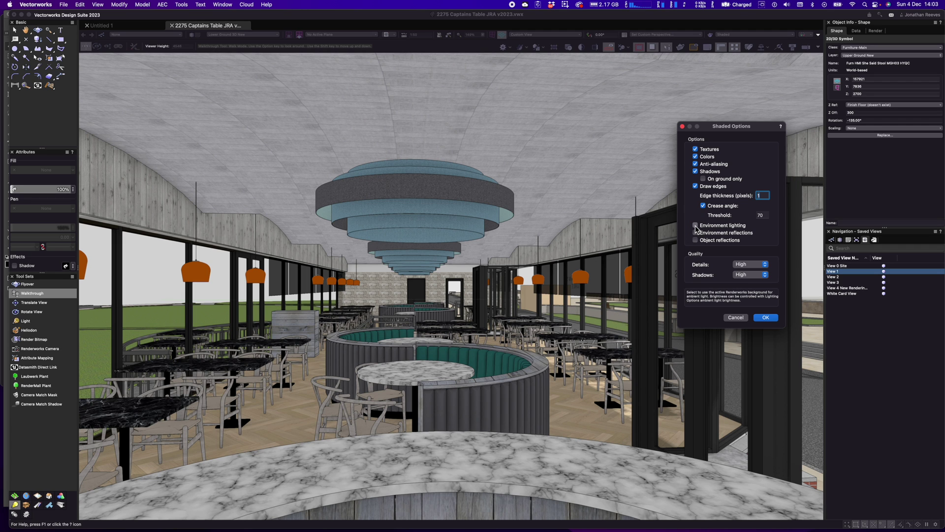
click(695, 225)
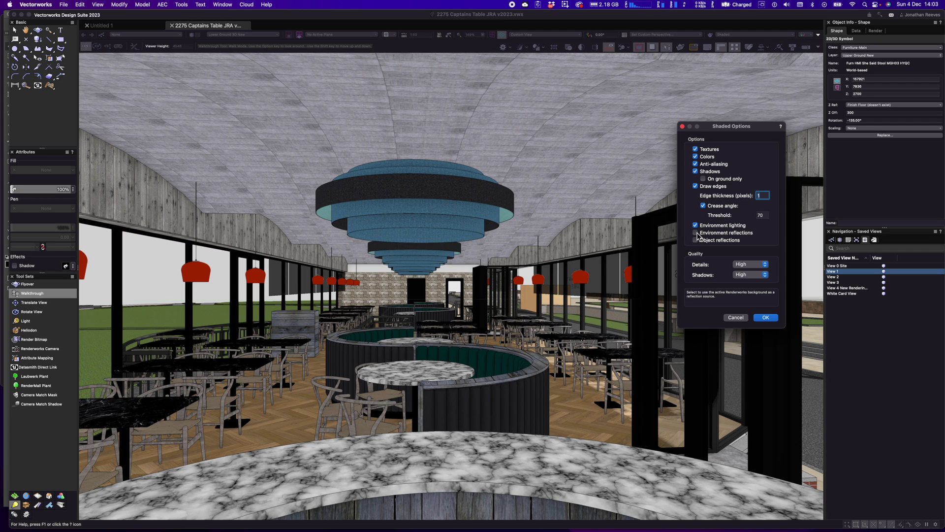
click(696, 233)
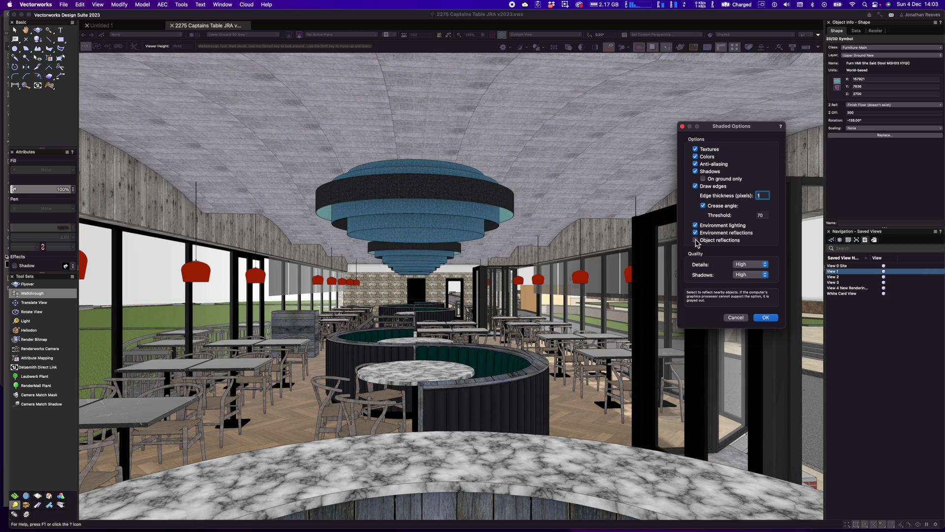
- Turn on Object reflections in the Shaded options and accept the settings
click(696, 240)
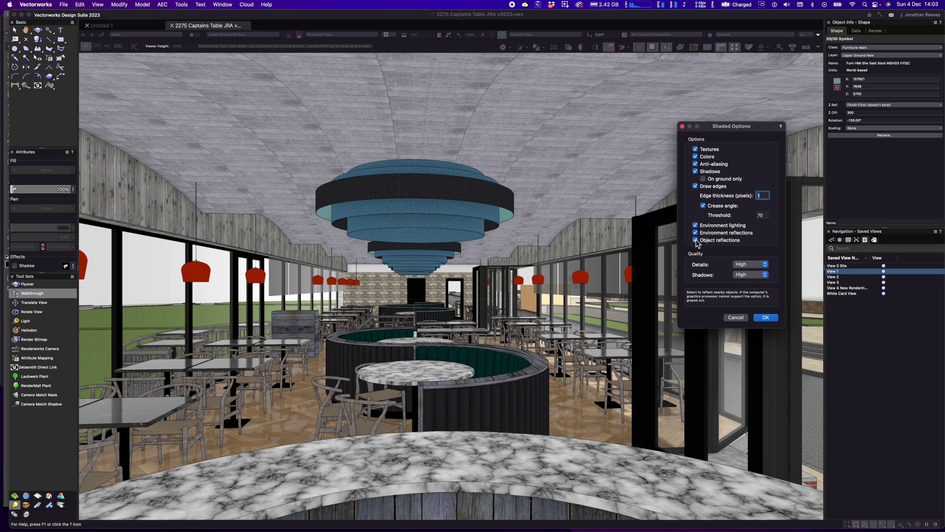
click(696, 240)
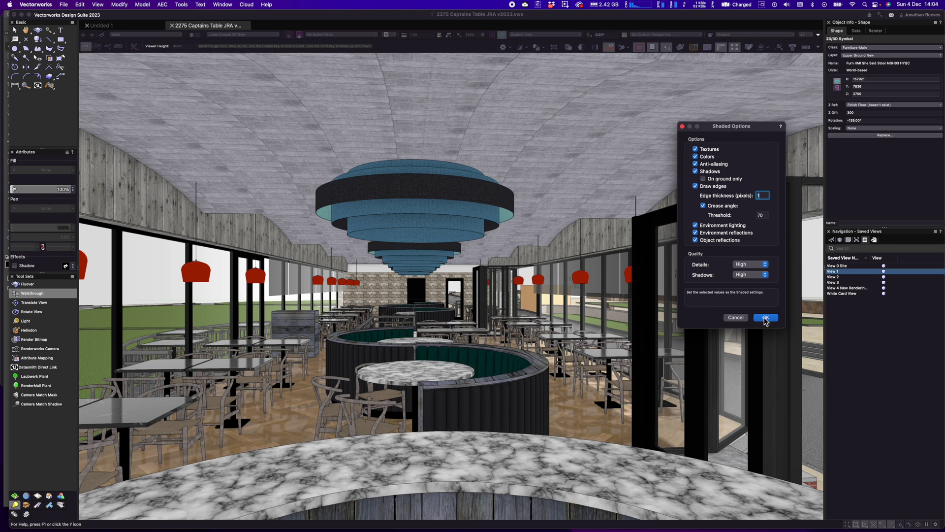
click(766, 318)
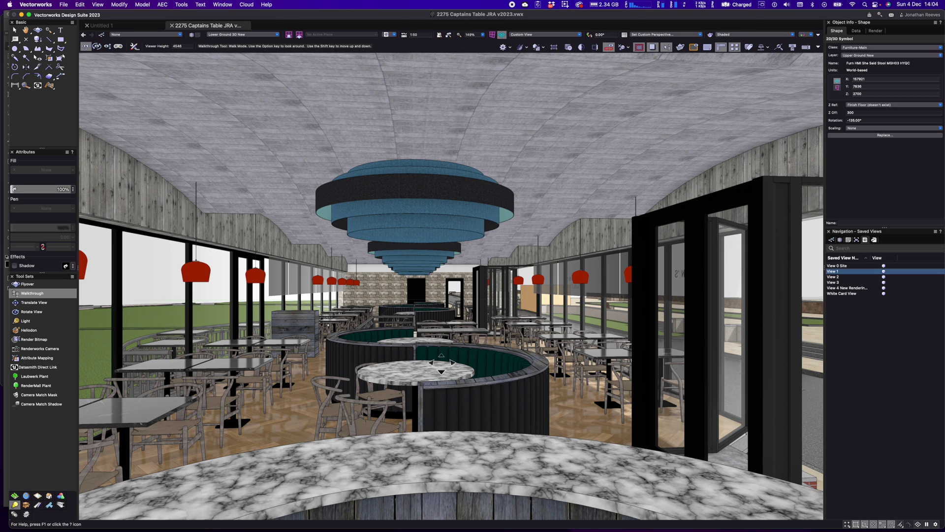
- Open the 3D component of the red pendant light symbol near the right-hand windows for editing
key(x)
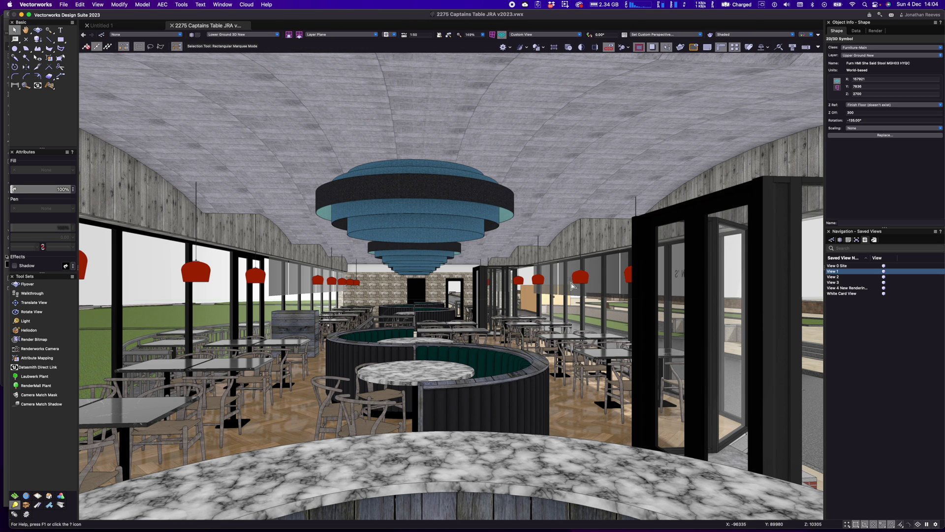
click(584, 279)
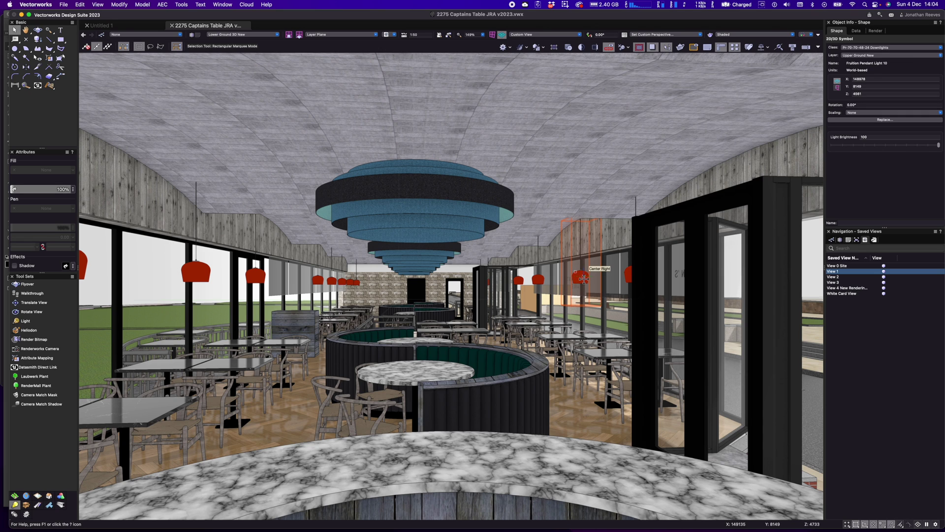
double_click(584, 279)
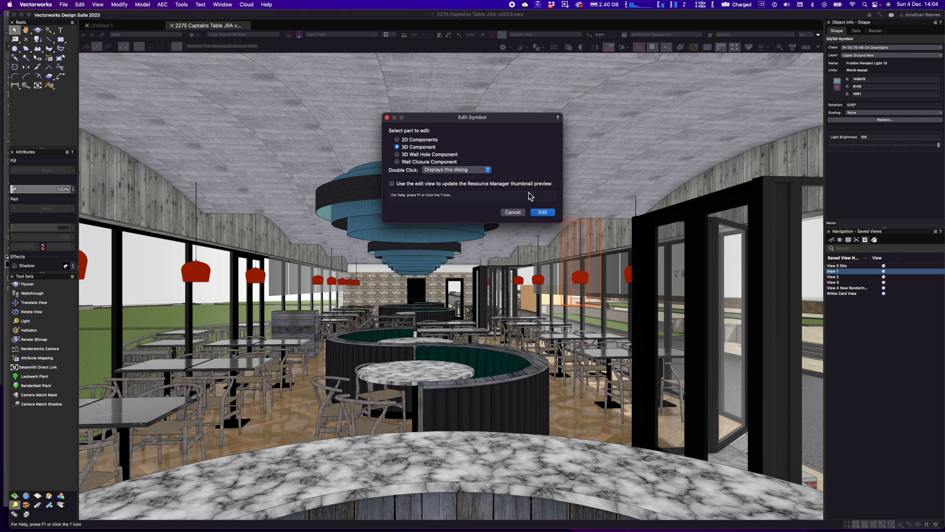
click(545, 213)
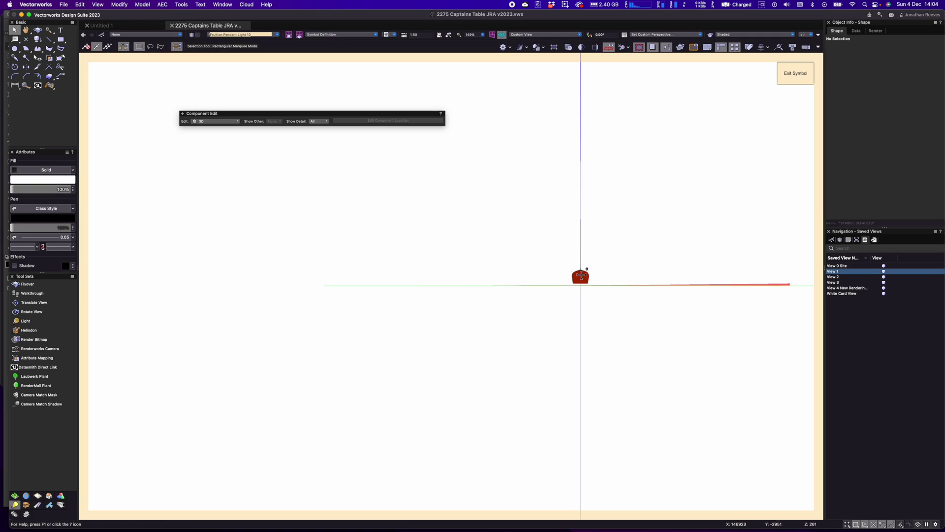
- Select the pendant's shade, locate its Muuto Orange Pendant texture in the Resource Manager and open that texture for editing
click(580, 272)
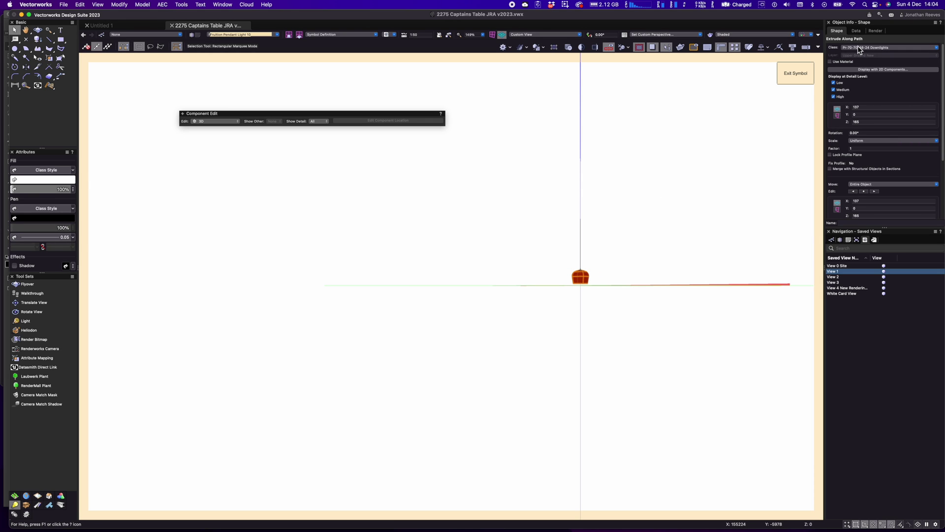
scroll(585, 280, up, 6)
click(879, 31)
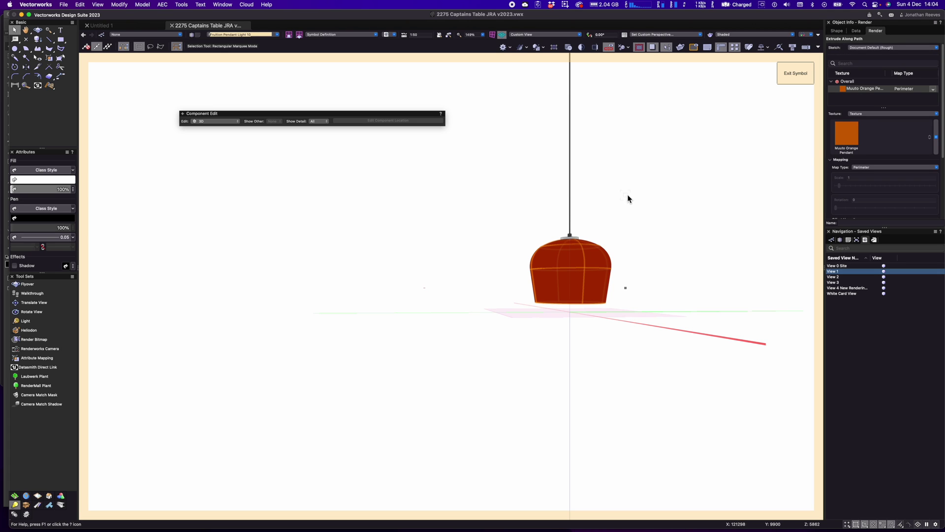
right_click(581, 258)
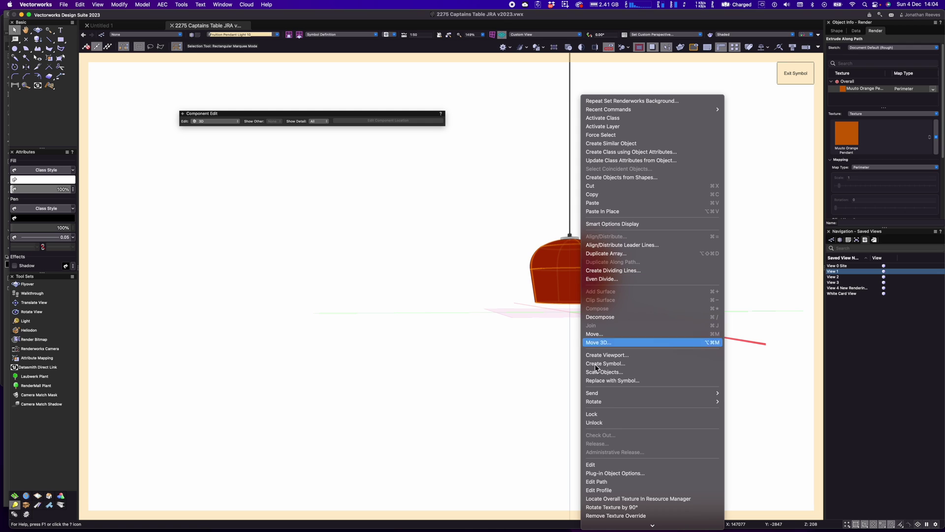
click(602, 499)
right_click(313, 174)
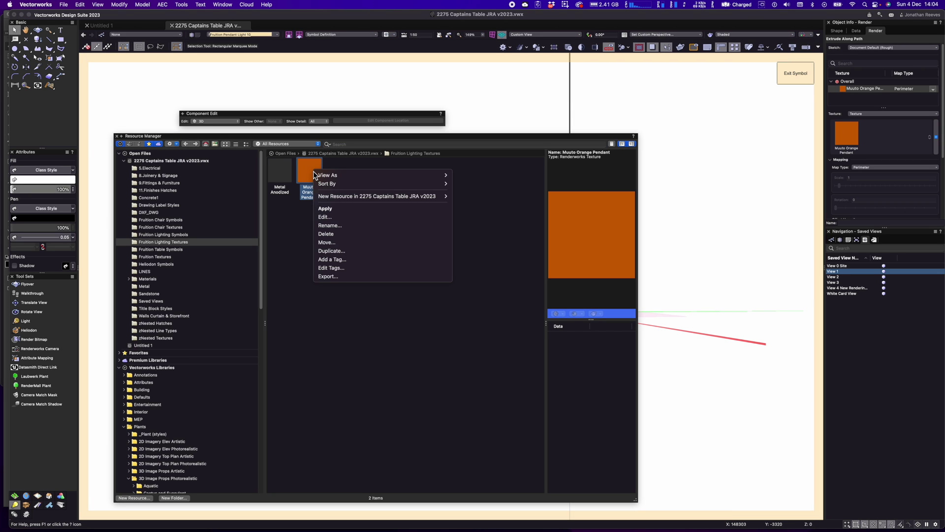
click(330, 217)
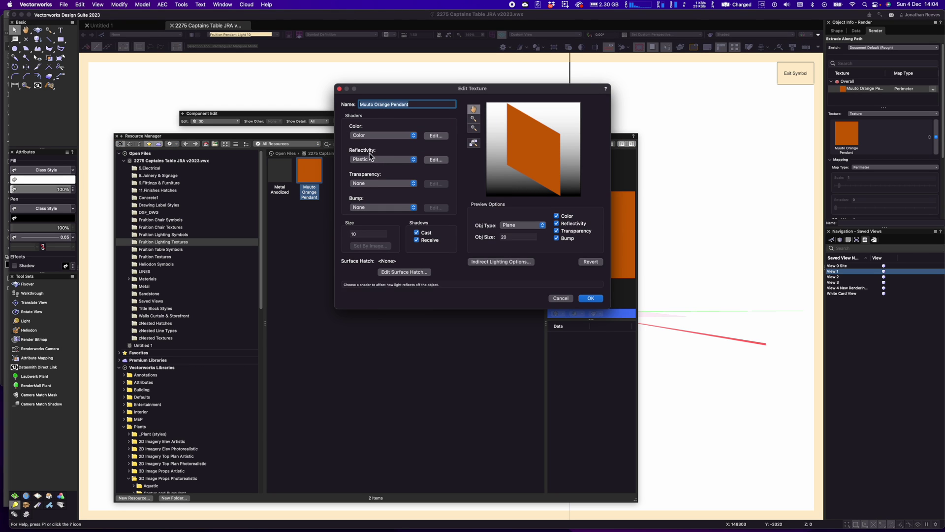
- Change the texture's reflectivity shader to Metallic and give the shader an orange-red color
click(388, 165)
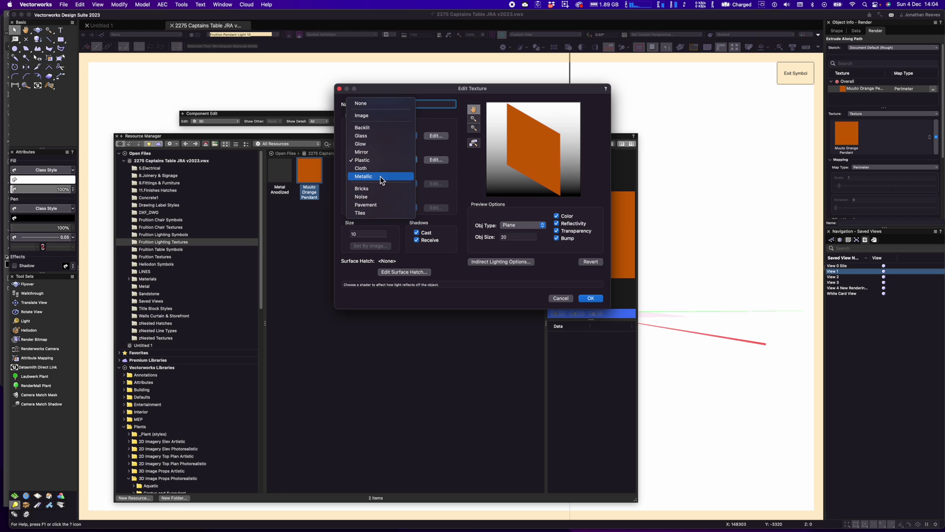
click(381, 177)
click(442, 161)
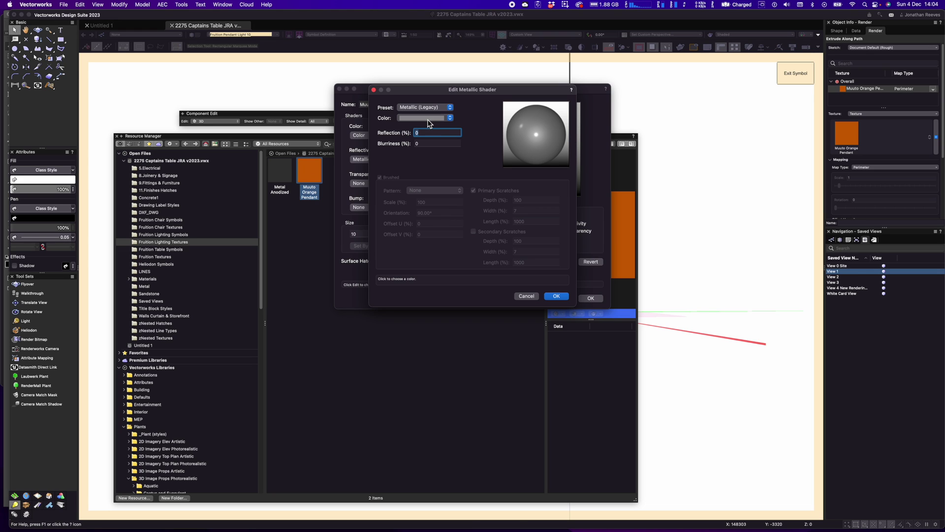
click(414, 119)
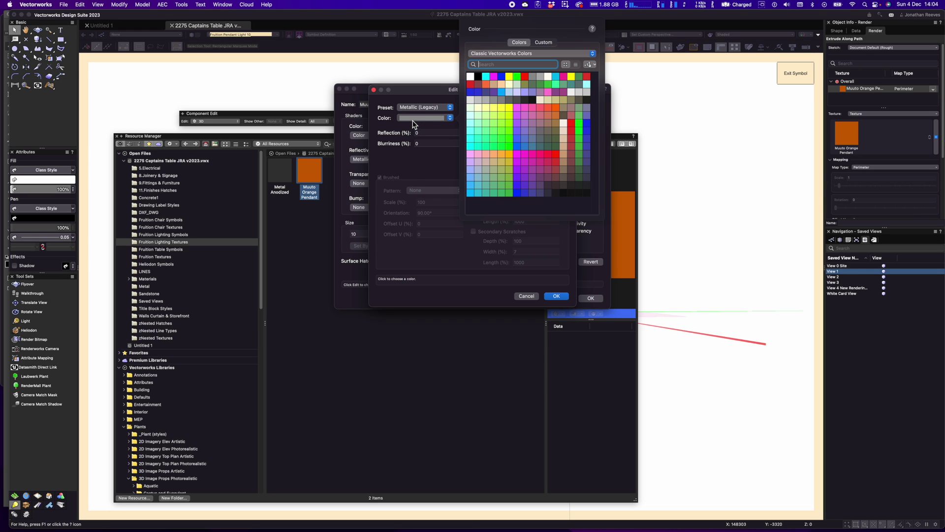
click(486, 82)
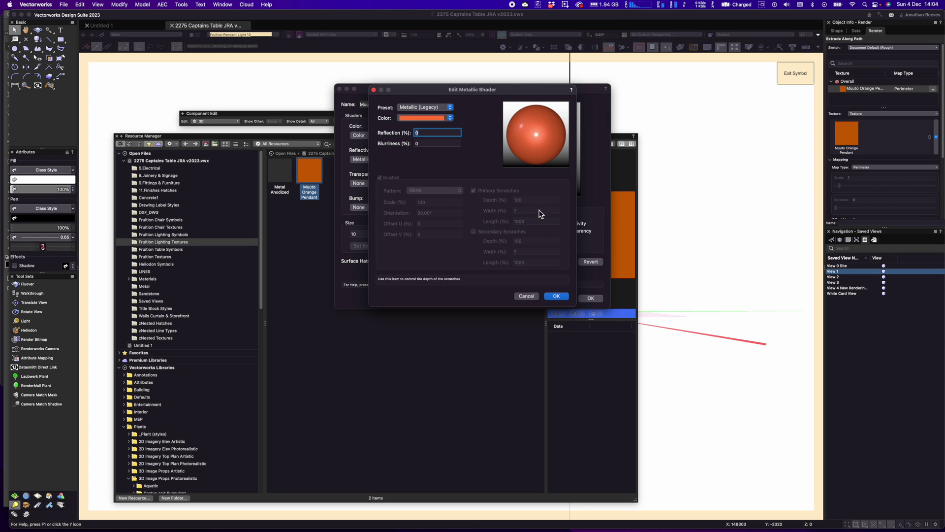
click(556, 297)
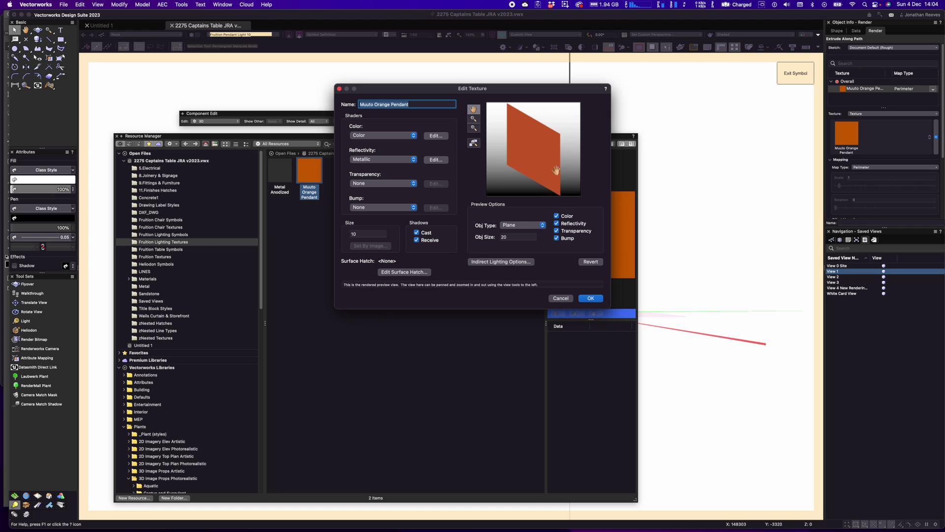
- Set the texture preview object to Sphere, accept the texture changes and exit the pendant symbol
click(523, 225)
click(527, 235)
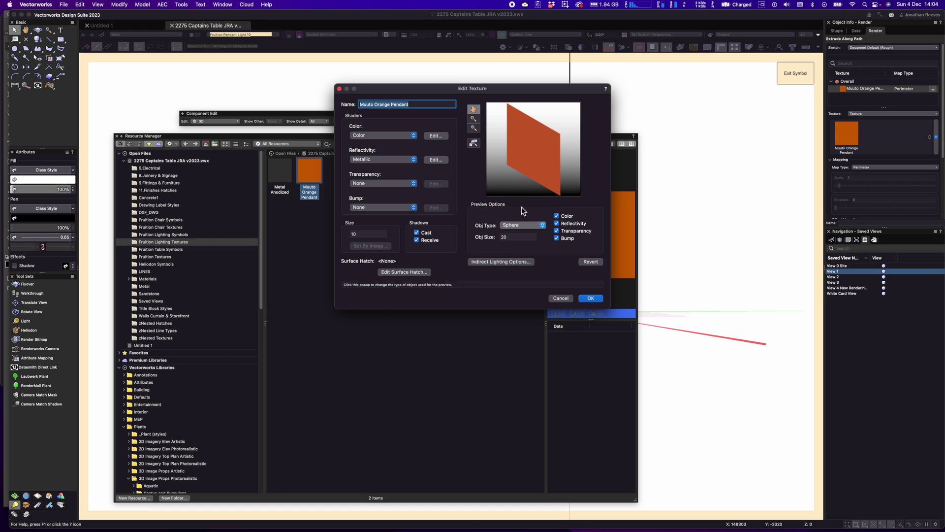
click(591, 298)
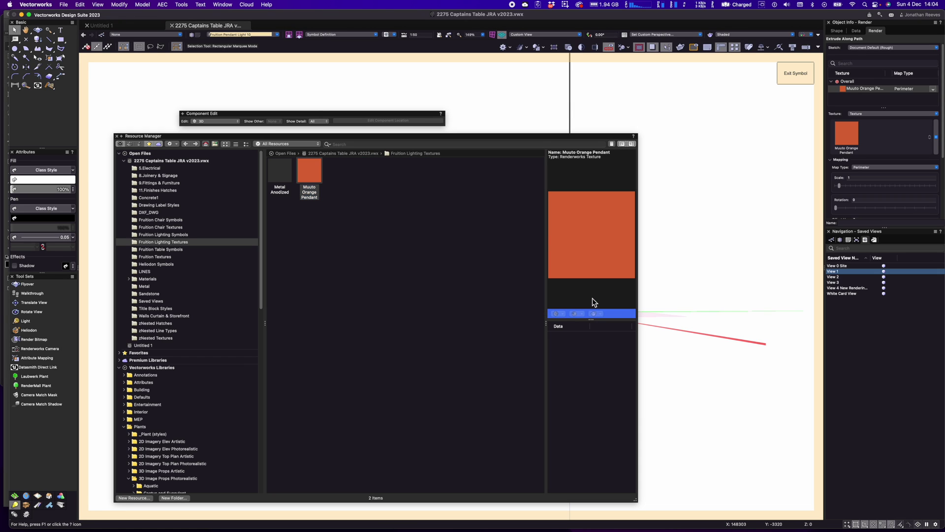
click(119, 138)
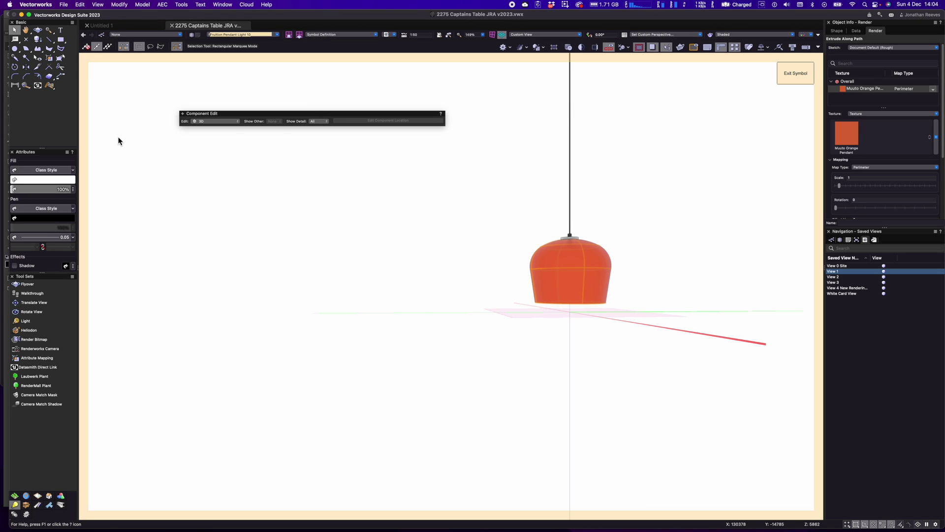
click(798, 79)
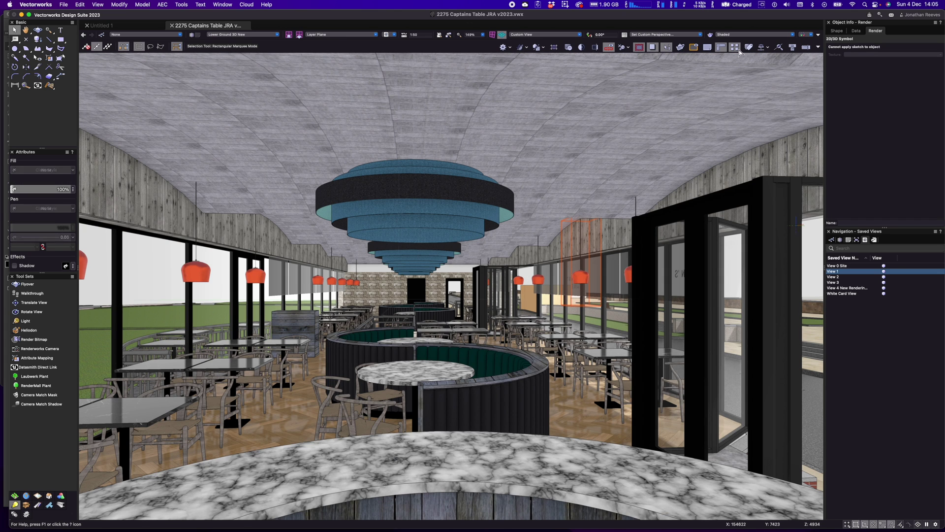
- Compare the interior with Object reflections switched off and back on in the Shaded options, leaving the option enabled
click(742, 35)
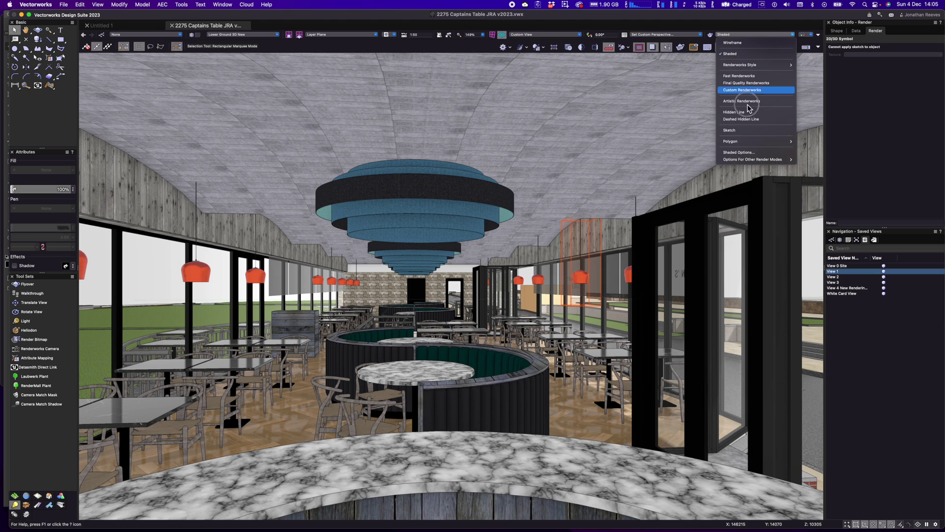
click(747, 153)
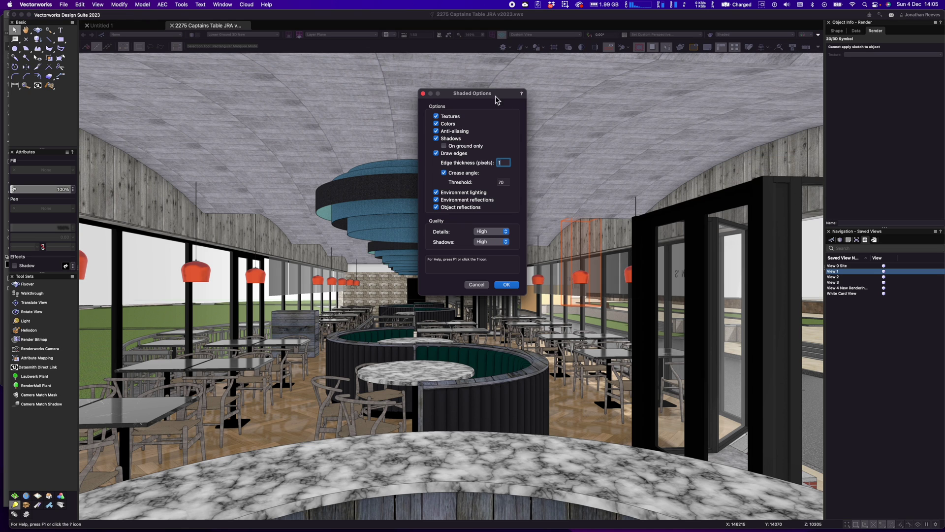
drag(499, 96, 759, 178)
click(697, 284)
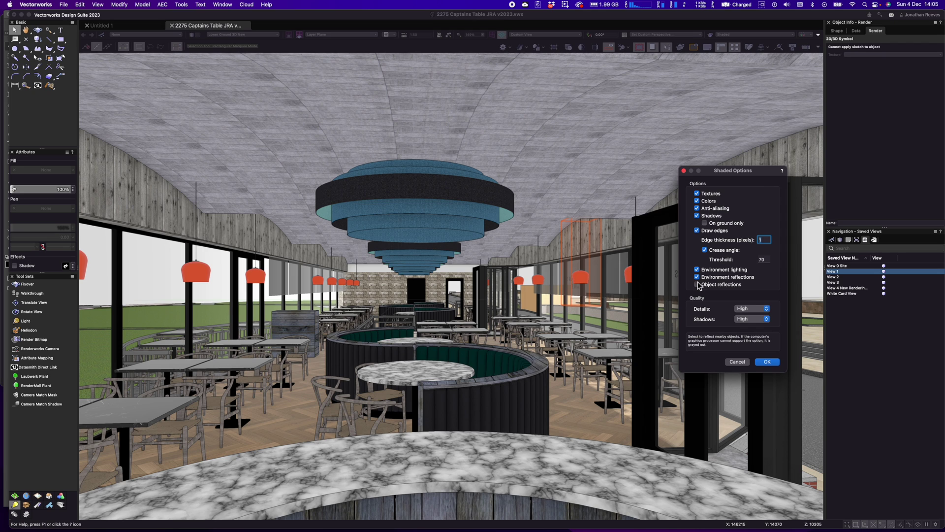
click(699, 285)
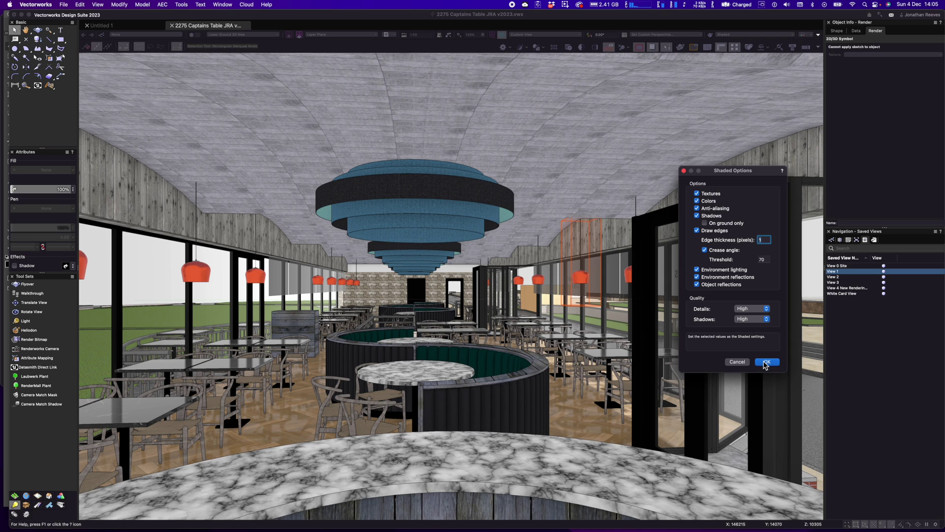
click(766, 363)
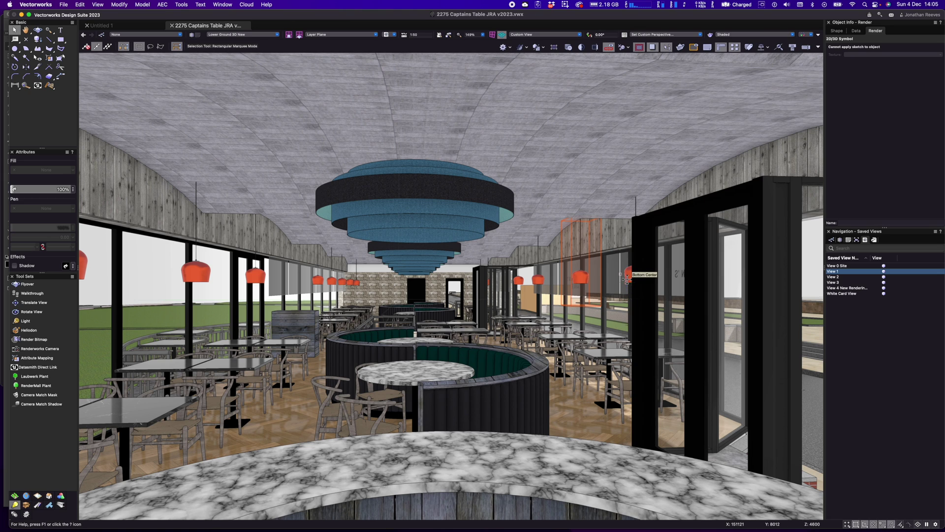
- Open the foreground bar counter's group for editing and select its marble top to identify the applied texture
click(505, 454)
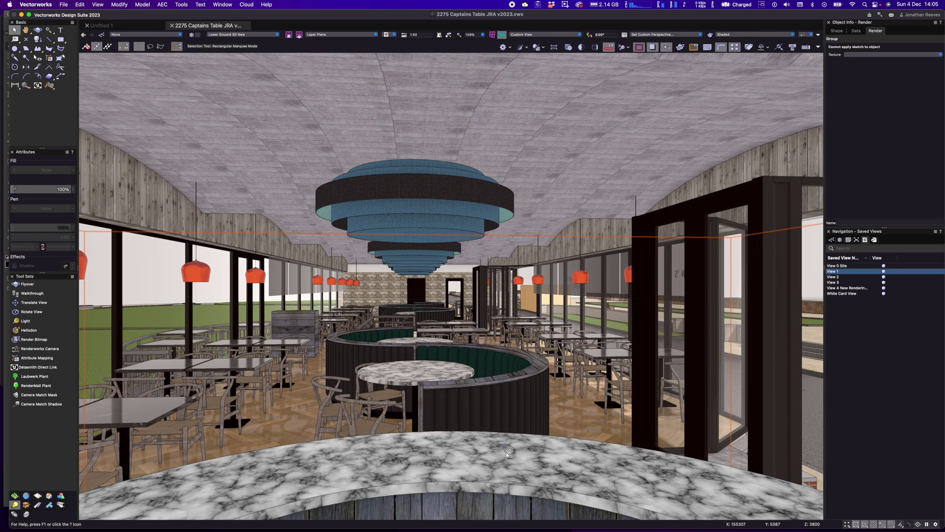
double_click(503, 454)
right_click(501, 453)
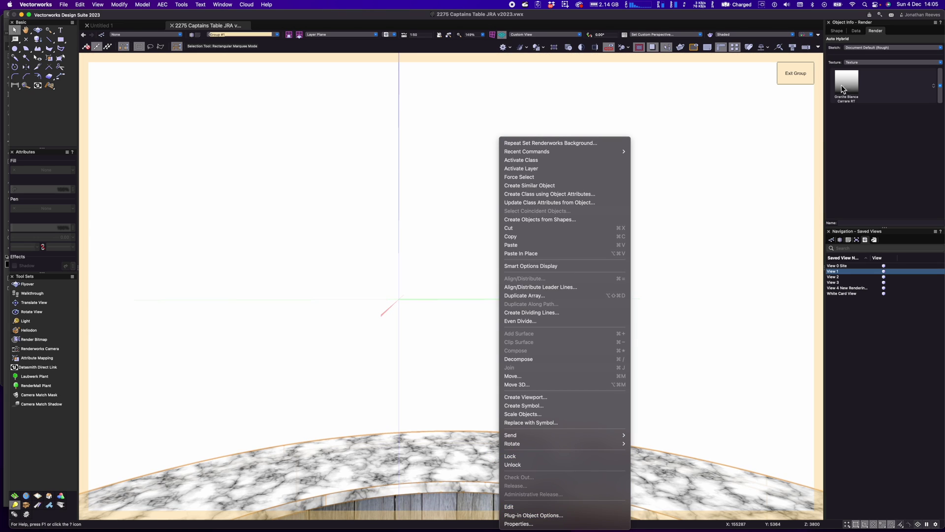
click(856, 105)
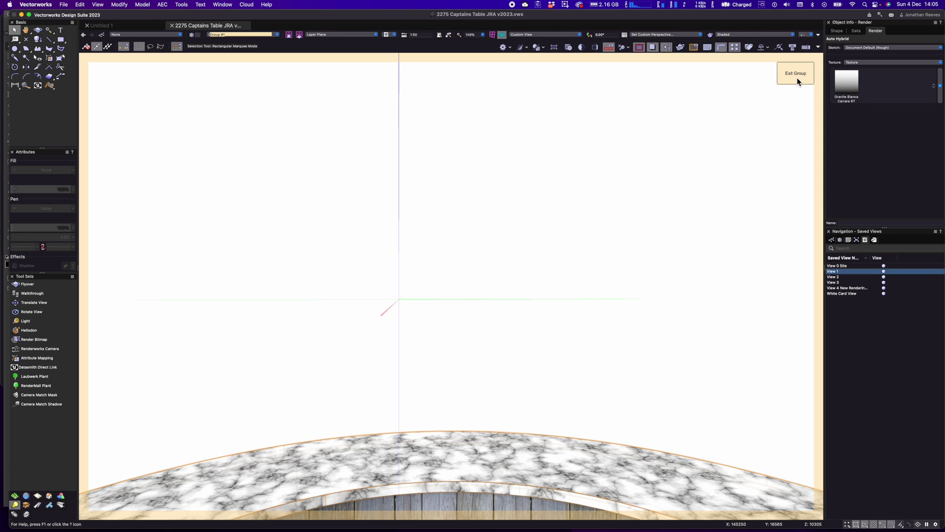
- Search the Resource Manager for "granite" and open the Granite Bianca Carrare RT texture for editing
key(super+r)
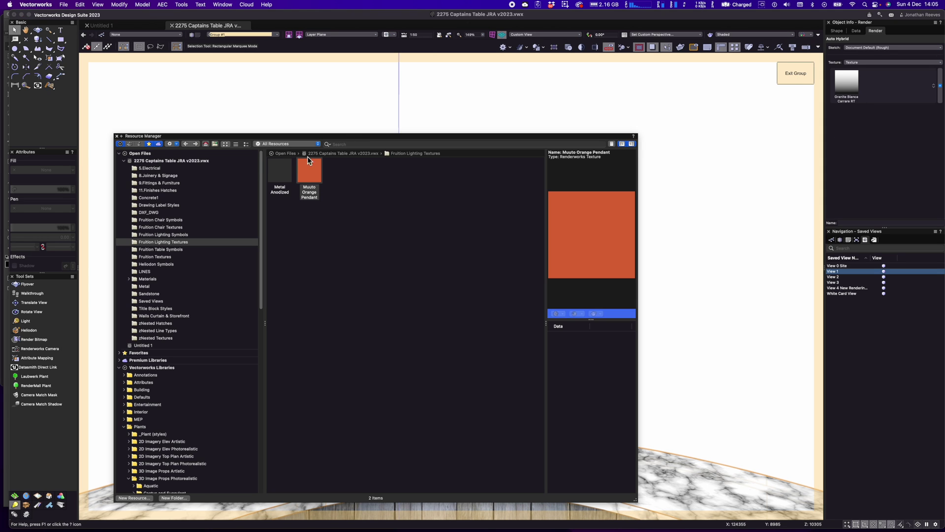
click(346, 144)
text(granite)
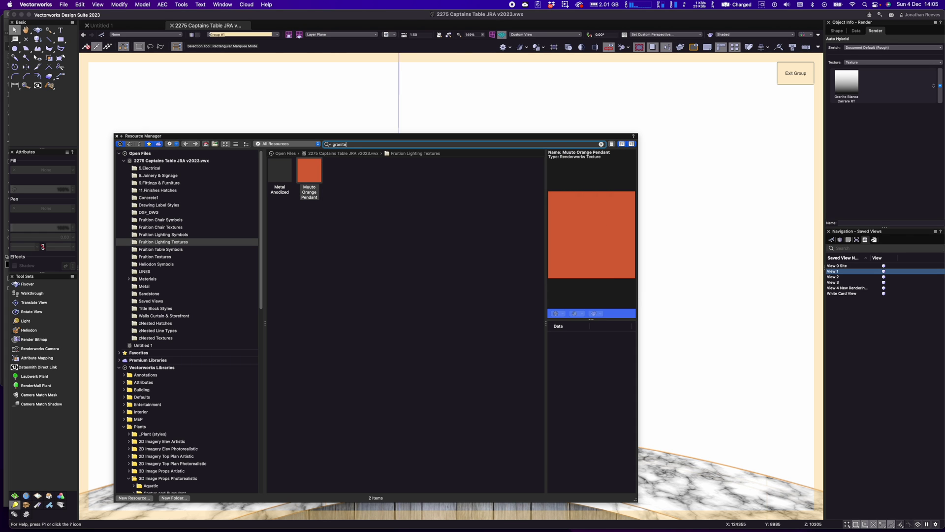
key(Return)
click(311, 171)
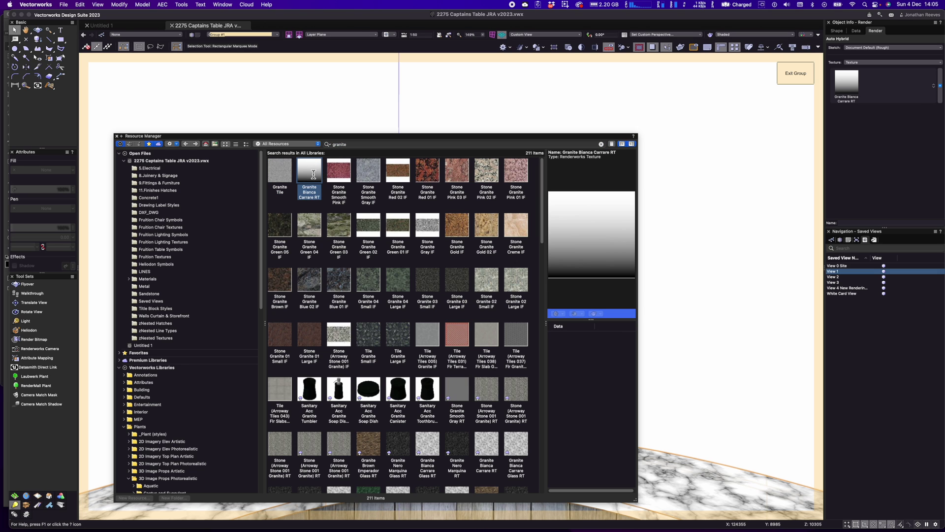
right_click(310, 173)
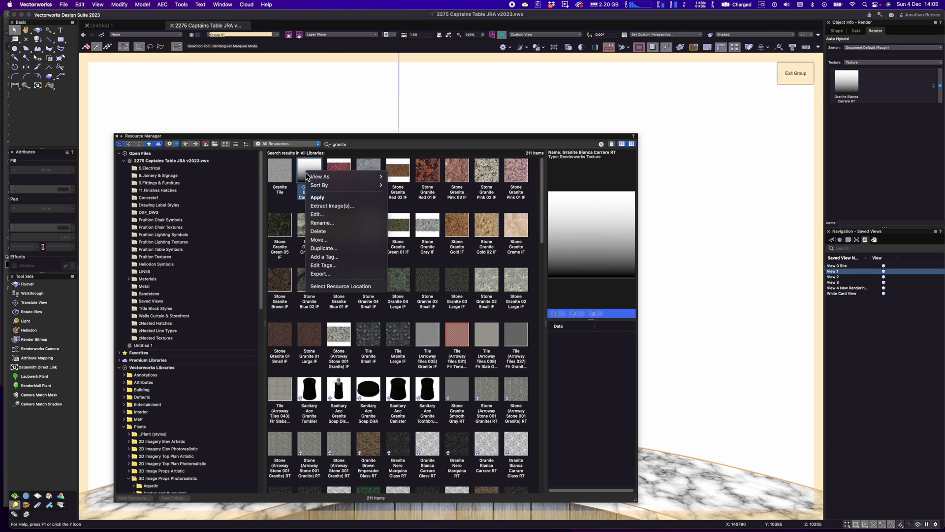
click(327, 215)
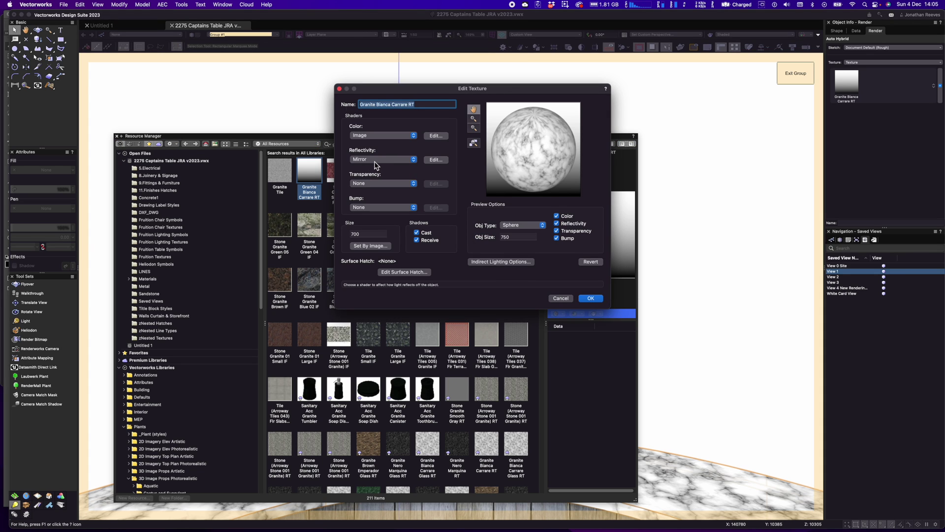
- Change the granite texture's reflectivity shader to Metallic and give the shader a lighter gray color
click(375, 159)
click(379, 186)
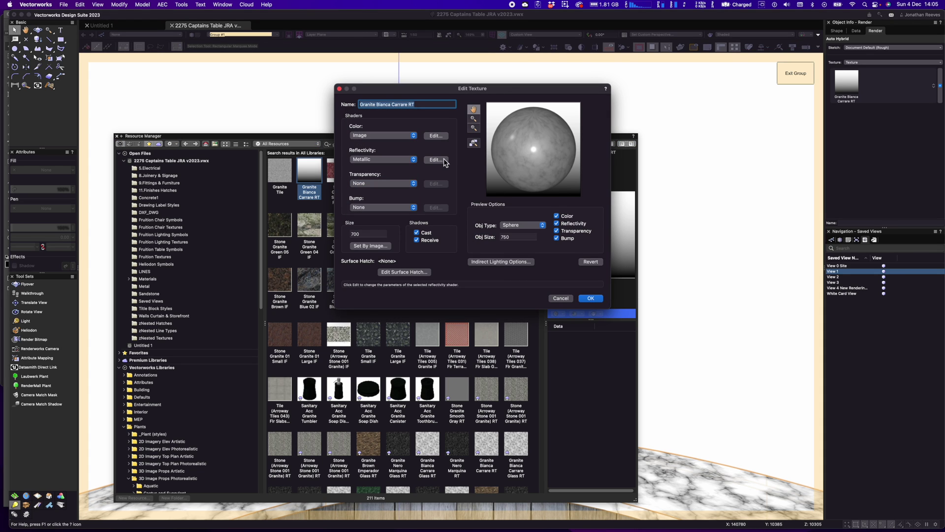
click(436, 159)
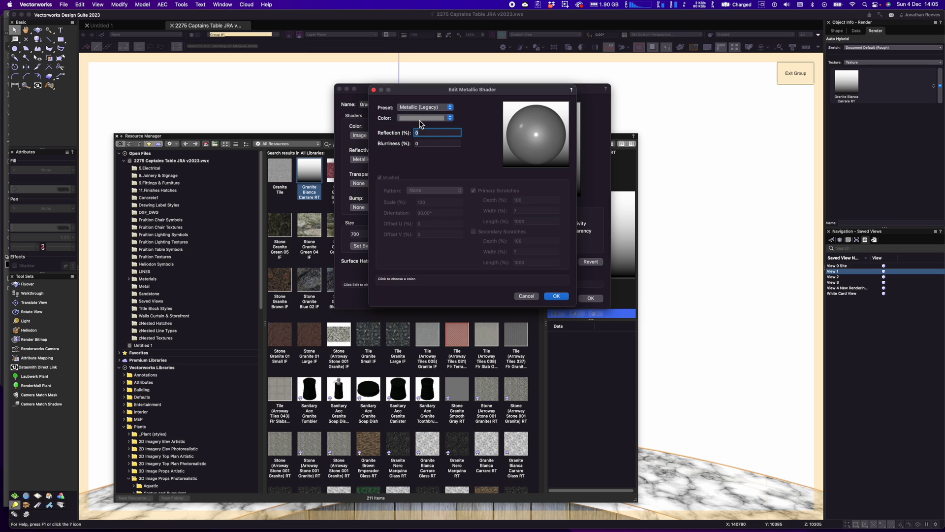
click(422, 118)
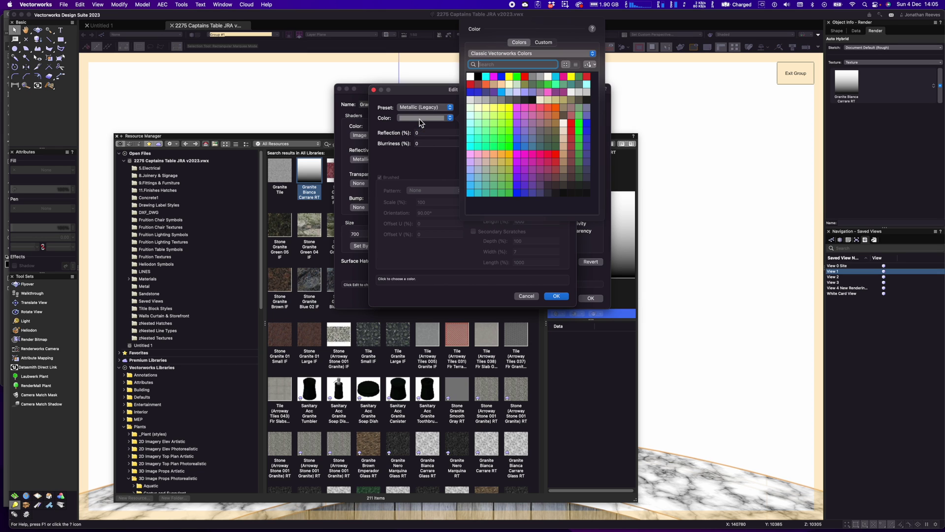
click(477, 98)
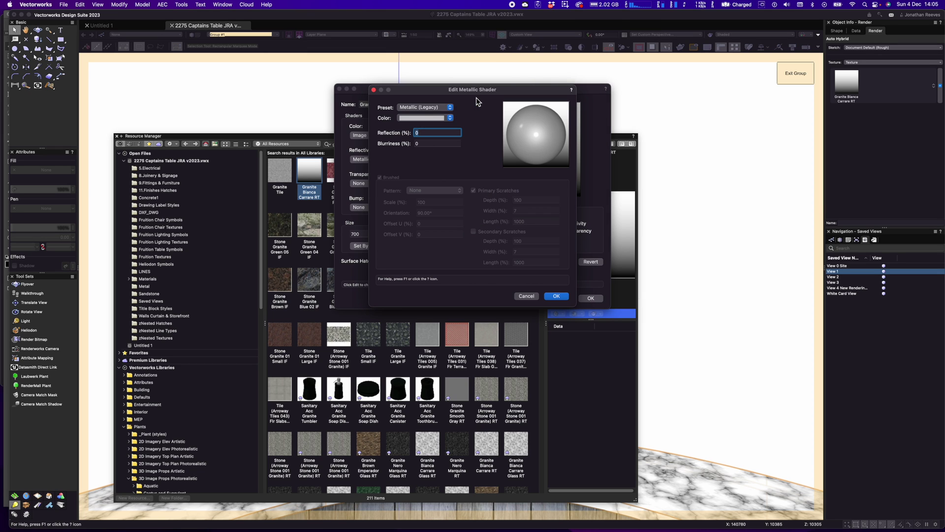
click(558, 295)
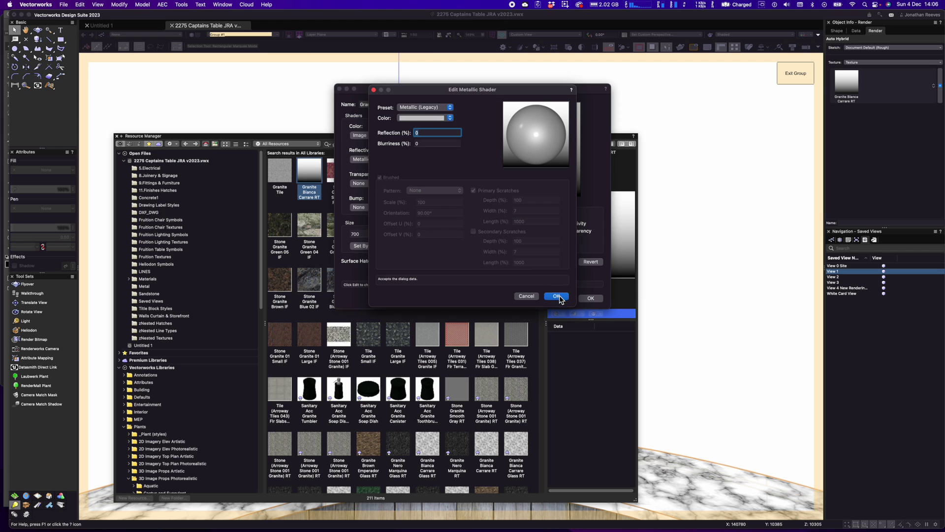
- Accept the granite texture changes, close the Resource Manager, exit the counter's group and clear the selection
click(594, 299)
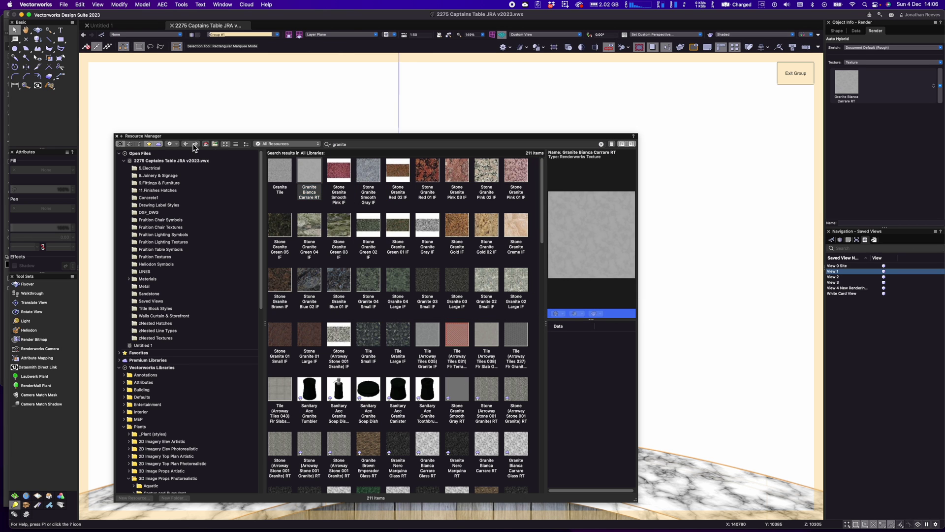
click(118, 137)
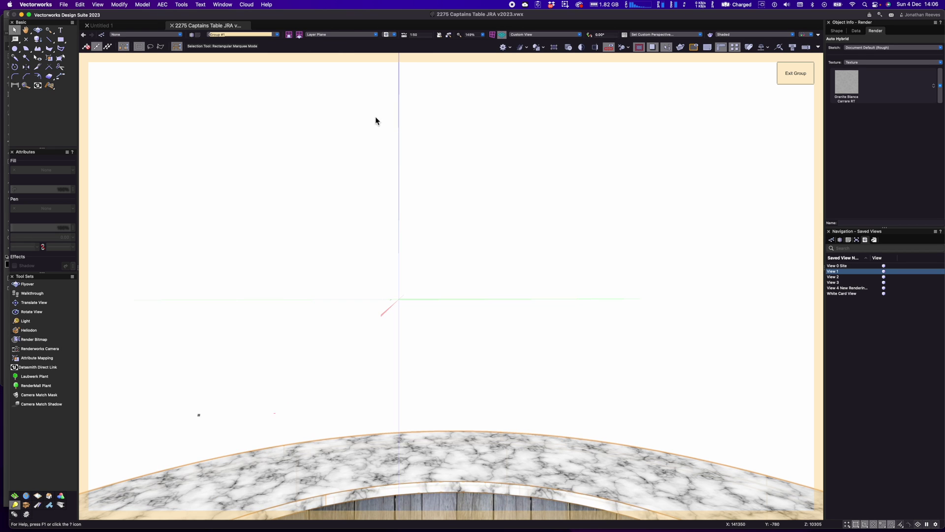
click(797, 76)
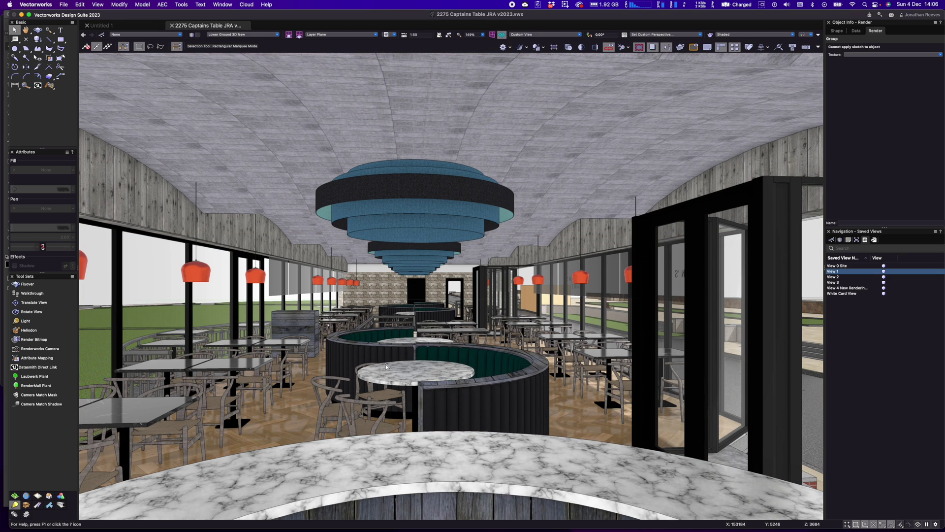
click(458, 468)
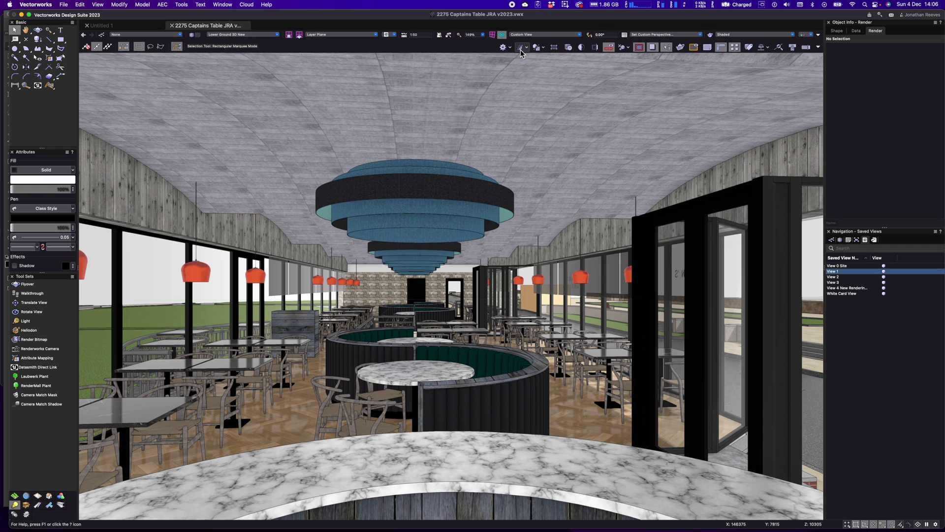
- Review the Shaded options for edges, environment lighting, reflections and quality, keeping the current settings
click(753, 35)
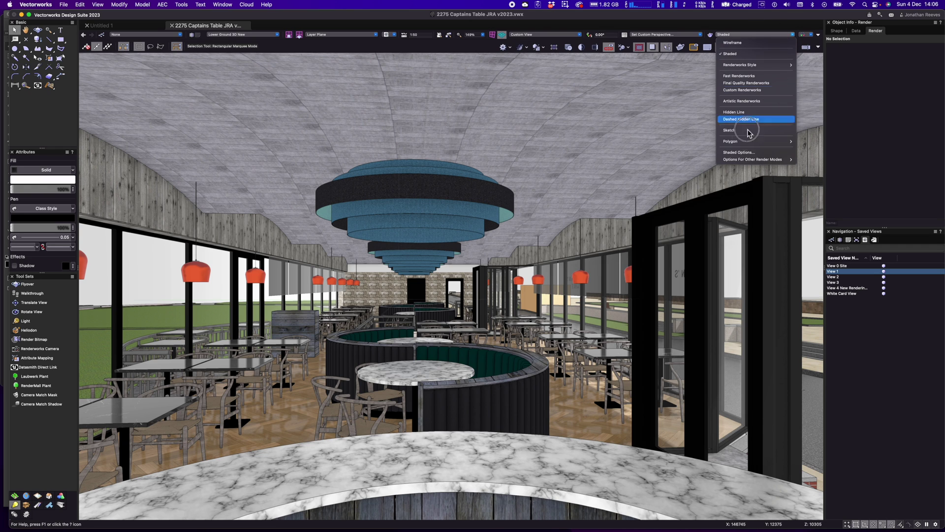
click(743, 152)
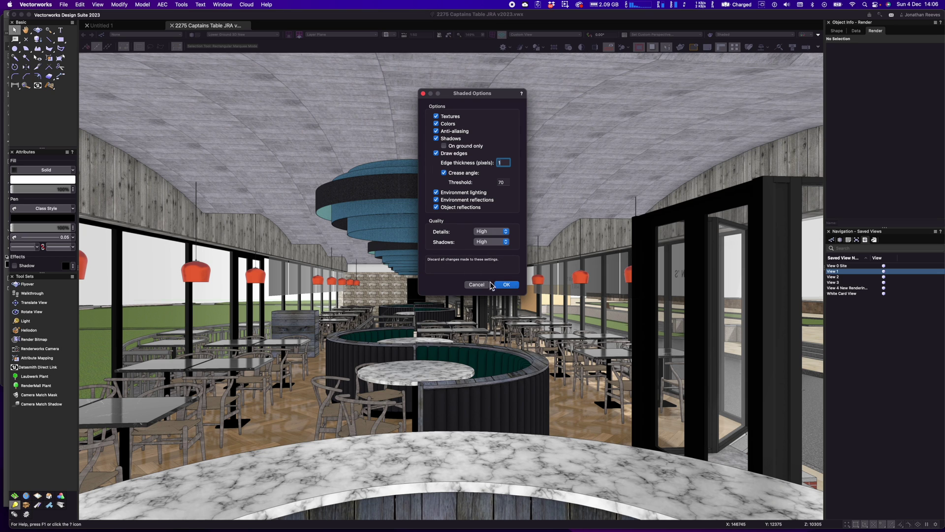
click(506, 284)
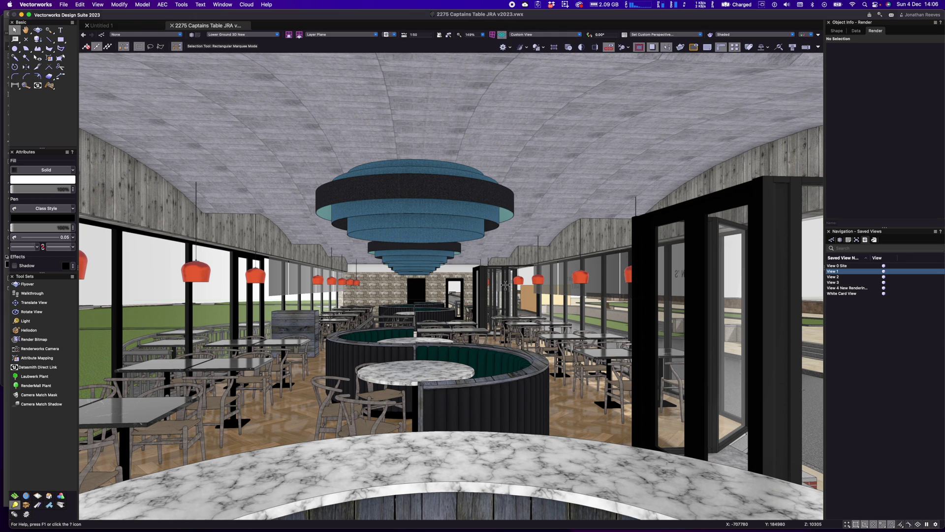
- Walk through the Shaded restaurant interior with the Walkthrough tool to inspect the seating, pendants and reflections
click(32, 293)
drag(414, 389, 354, 346)
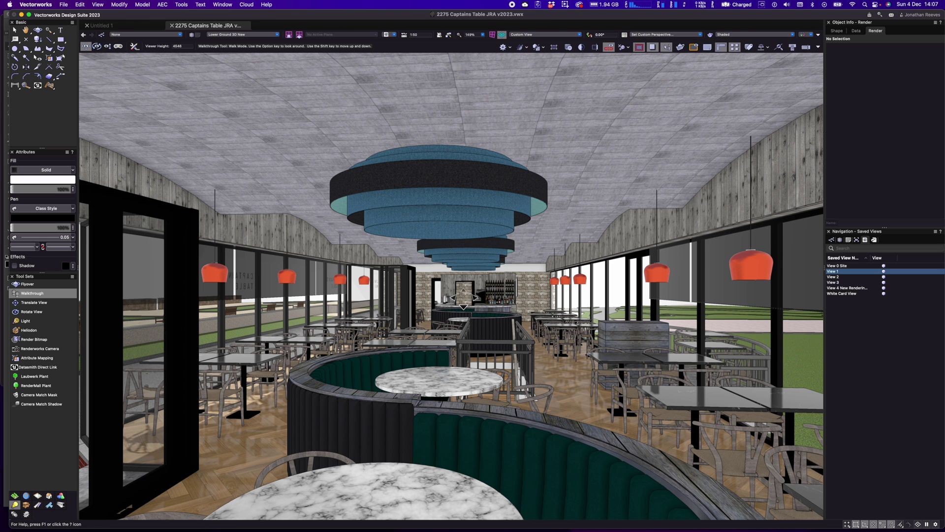
mouse_move(509, 287)
mouse_down()
mouse_move(535, 282)
mouse_move(454, 295)
mouse_move(557, 294)
mouse_move(509, 289)
mouse_up()
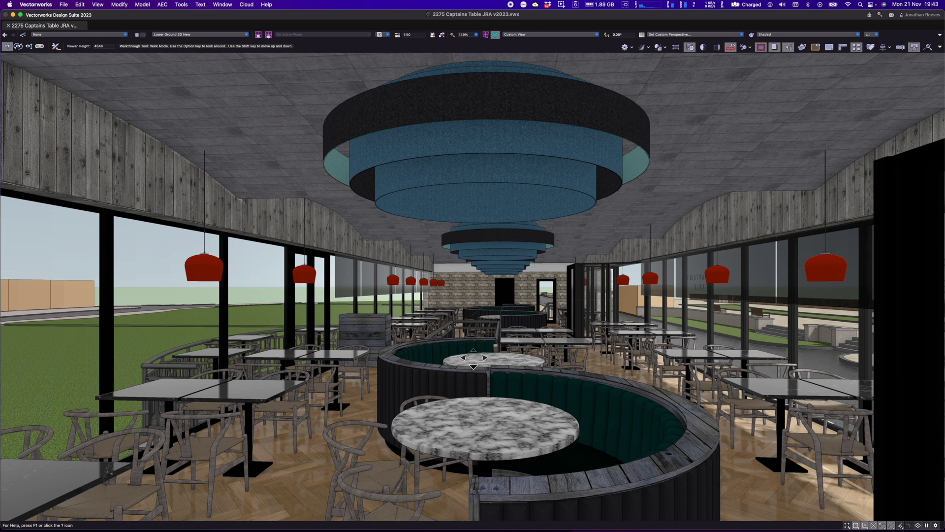
- Review the file export formats available for the restaurant model without exporting anything
click(64, 4)
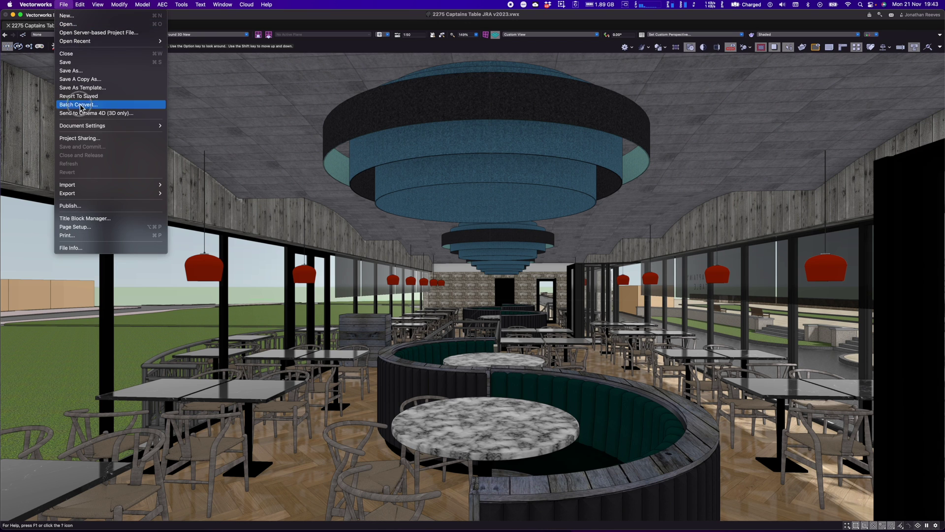
mouse_move(86, 193)
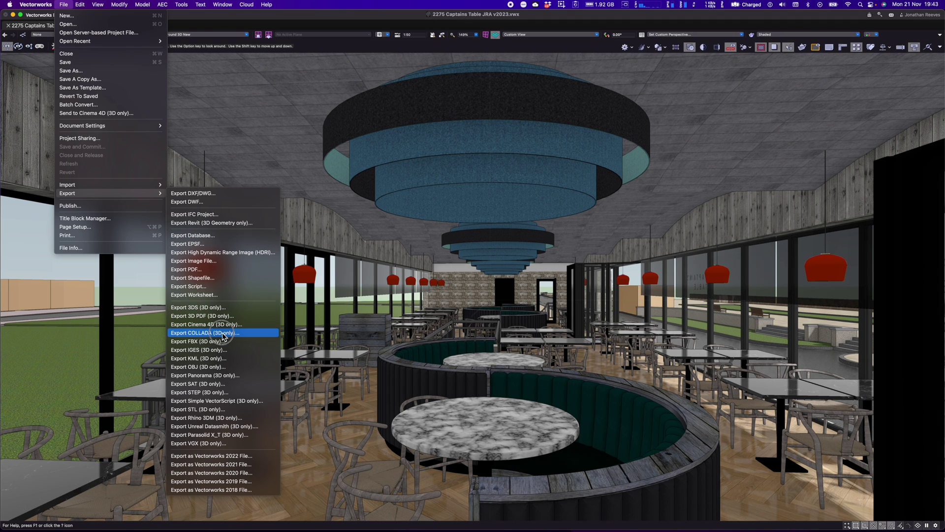
click(526, 225)
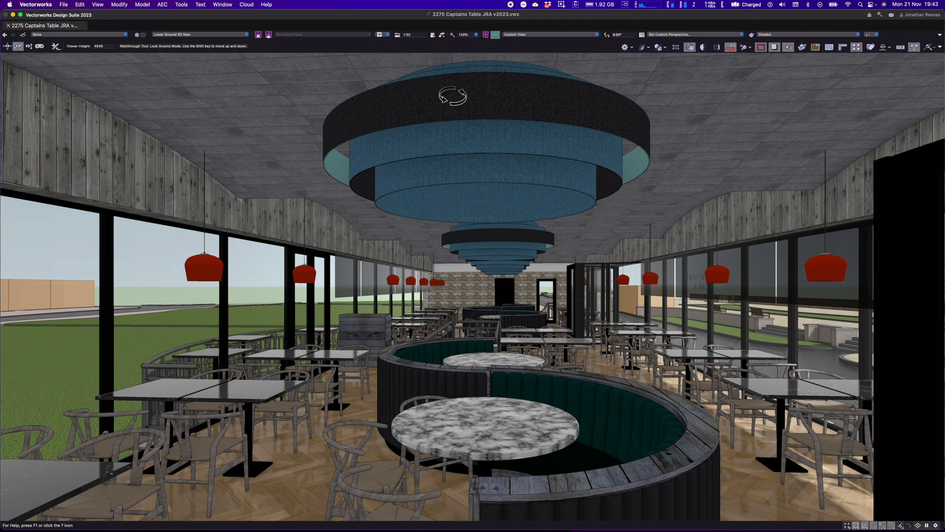
- Show the hidden palettes again and activate the Datasmith Direct Link tool
key(super+ctrl+p)
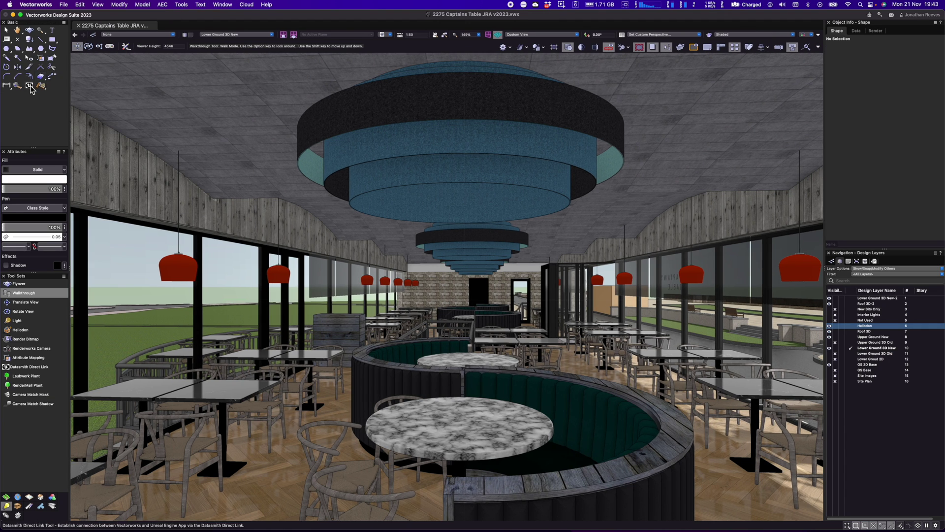
click(29, 86)
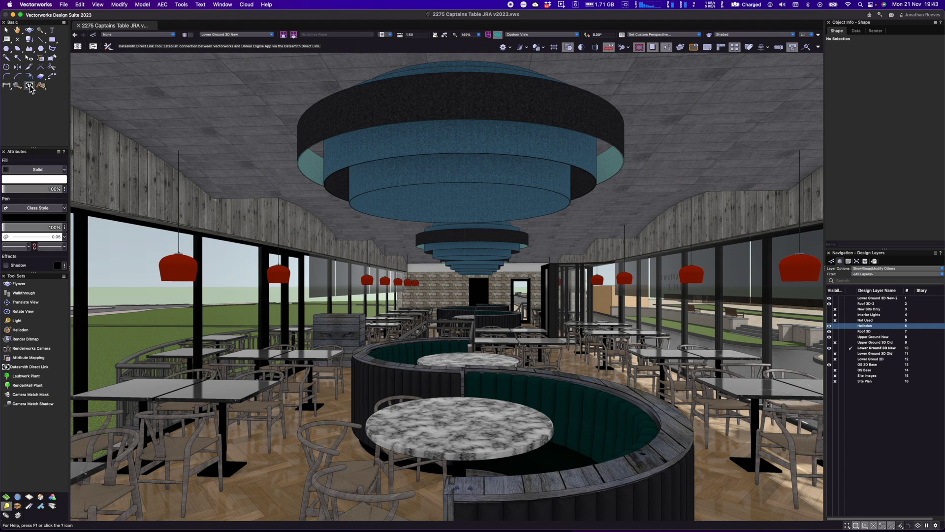